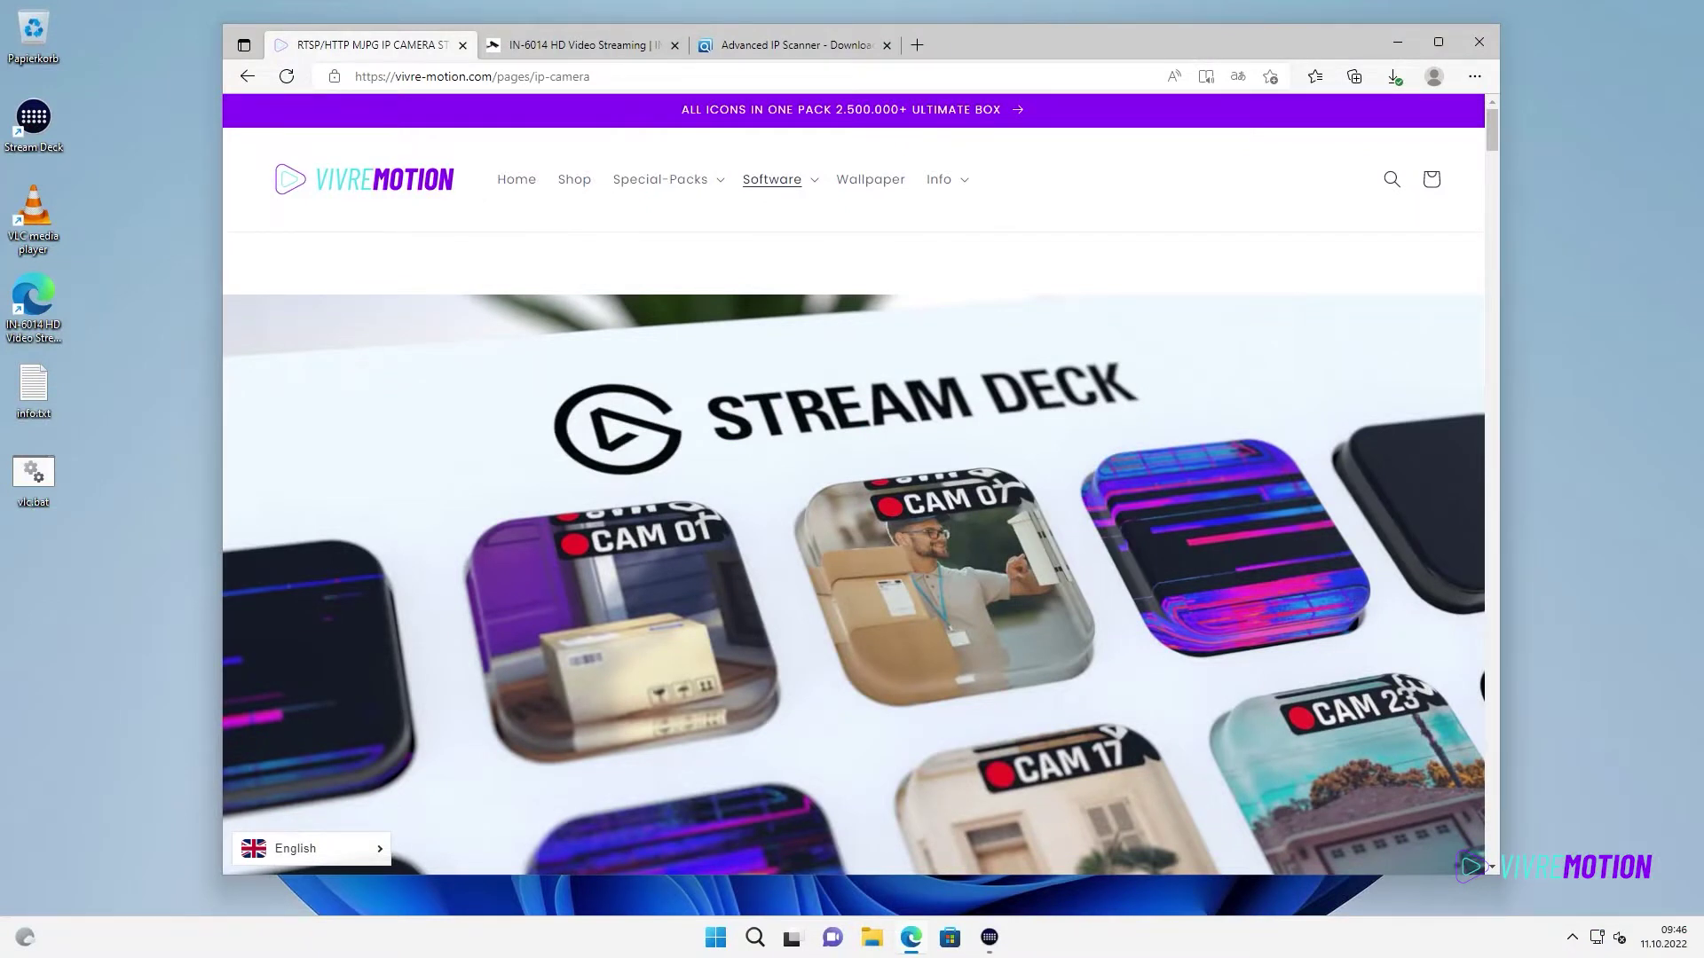
Step: Switch Edge to the Advanced IP Scanner tab and look over its heading
click(749, 51)
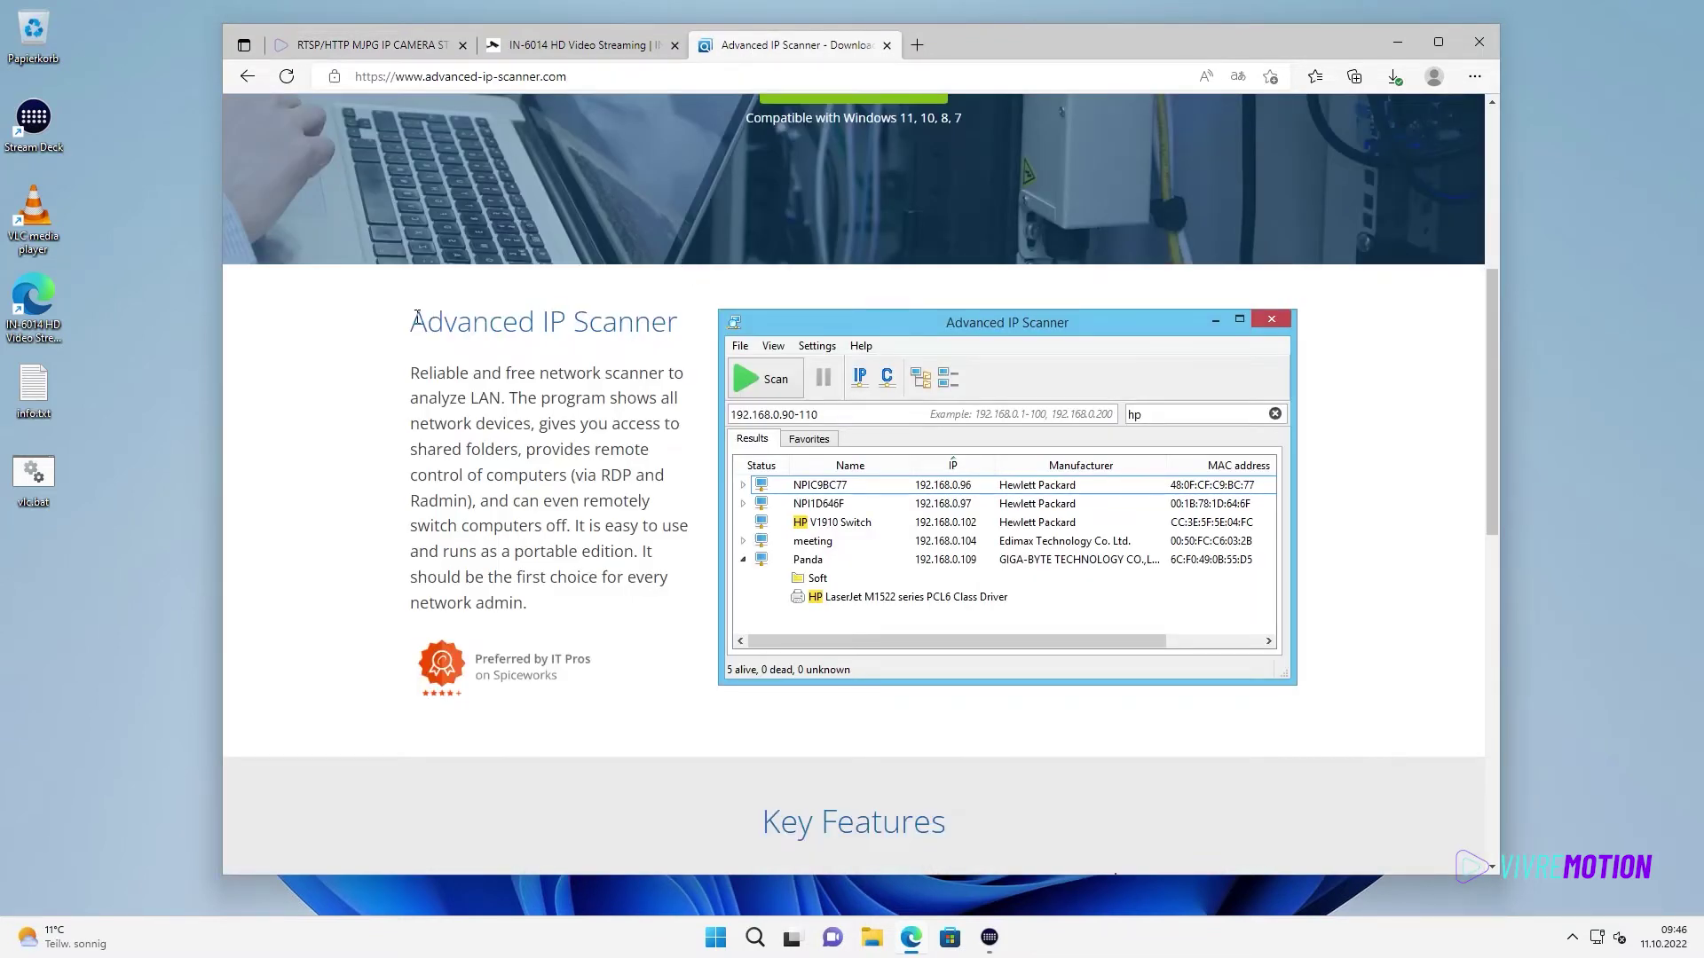
drag(417, 319, 656, 325)
click(655, 327)
Step: Minimise Edge, note the camera IP 192.168.2.22 in info.txt, and minimise Notepad
click(1397, 52)
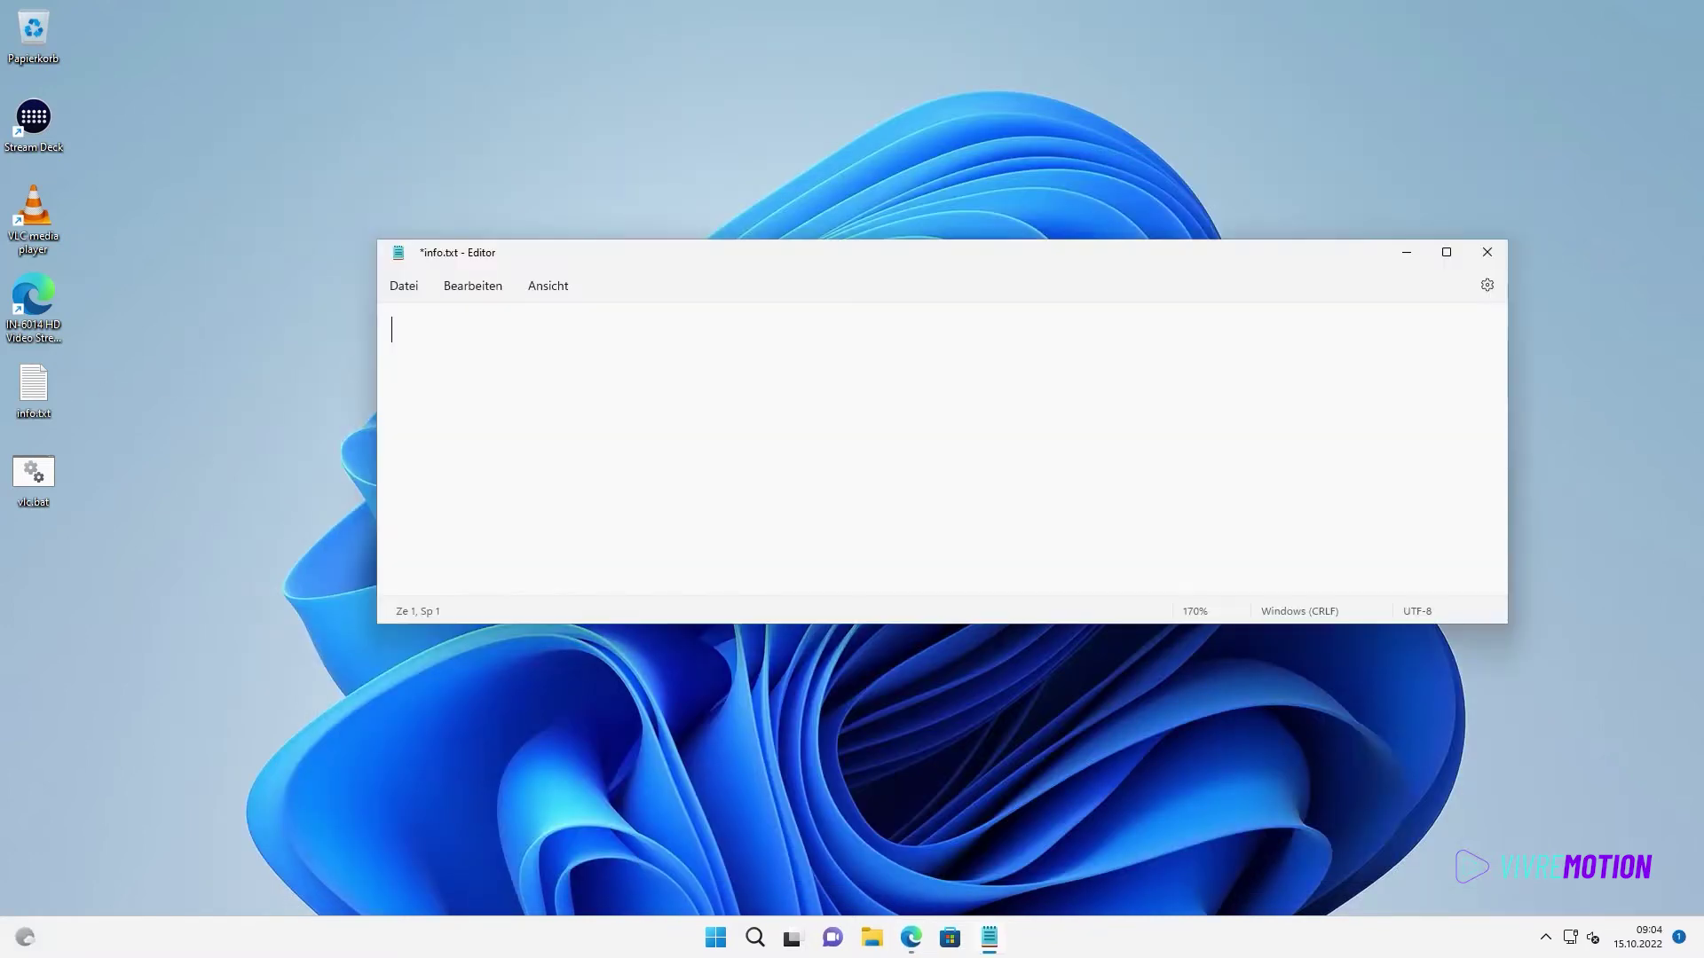
text(192.168.2.22)
click(1405, 253)
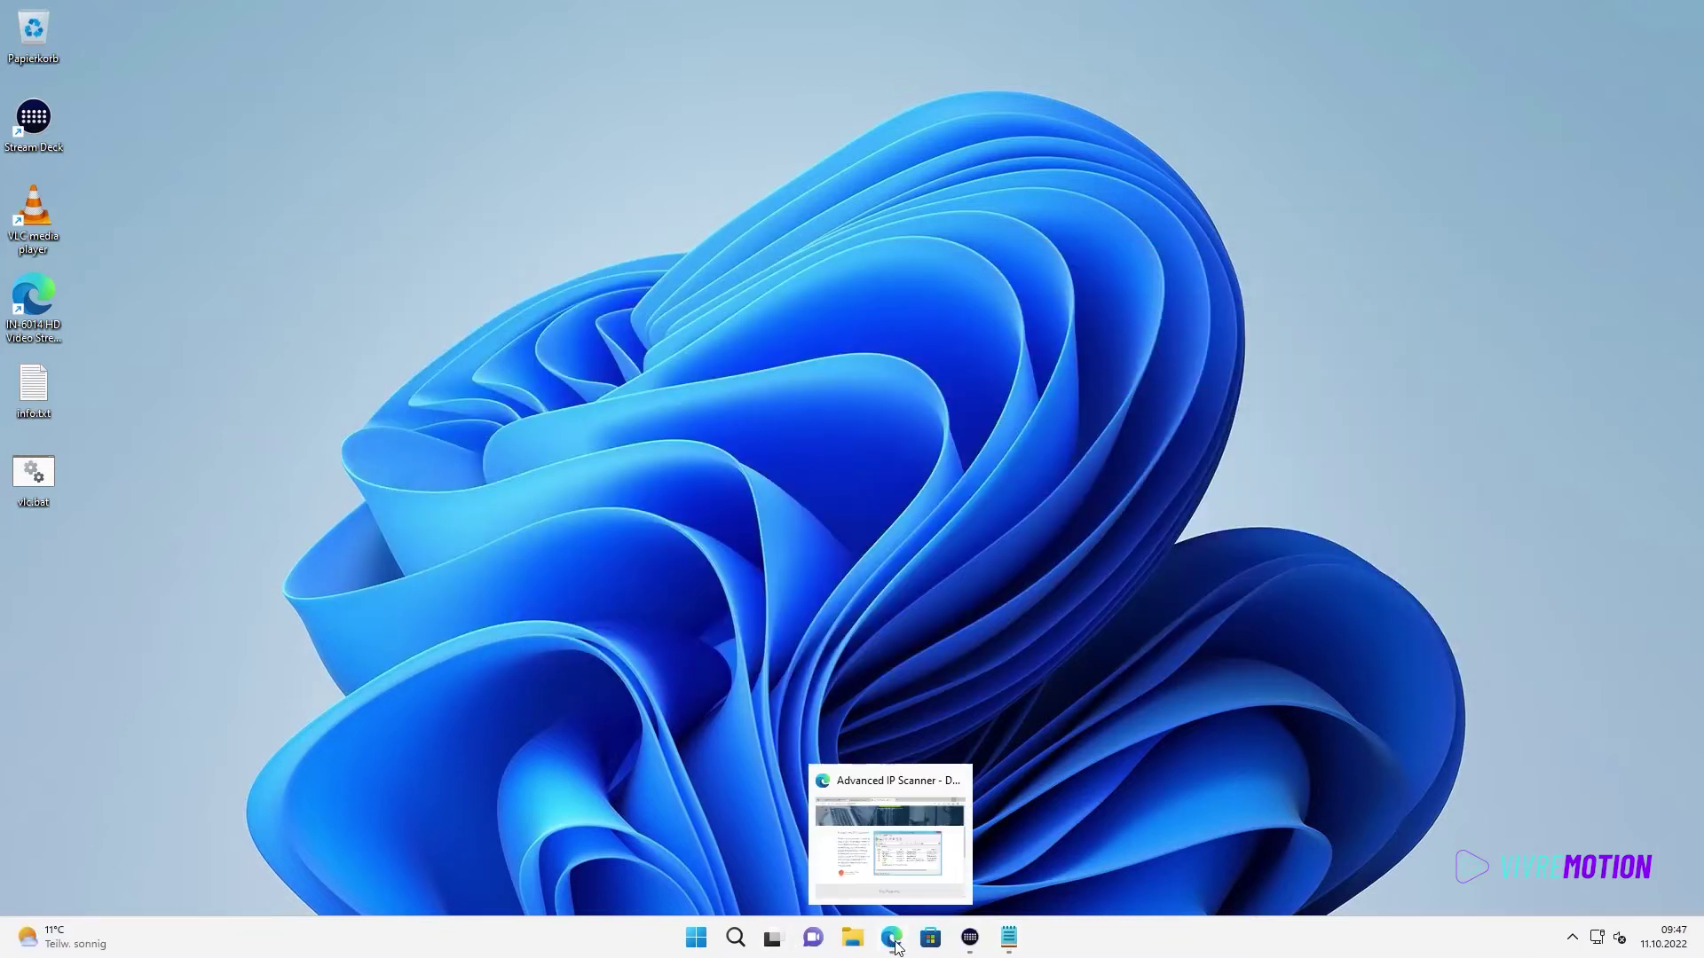
click(892, 937)
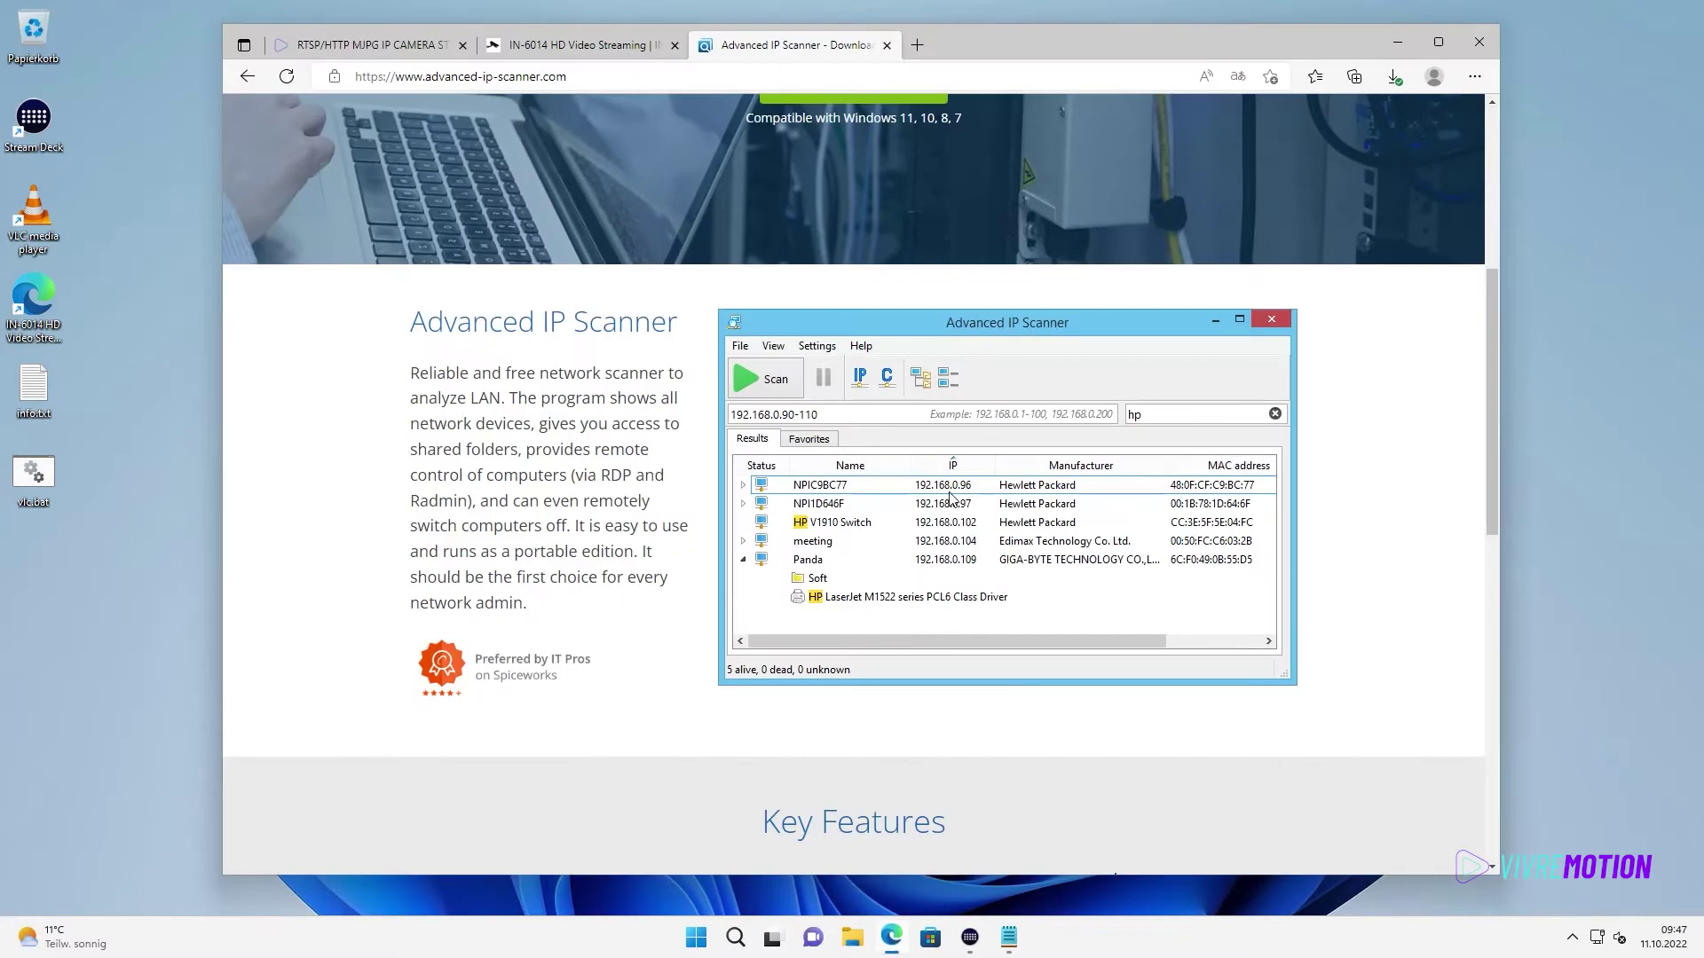
click(916, 45)
text(www.go)
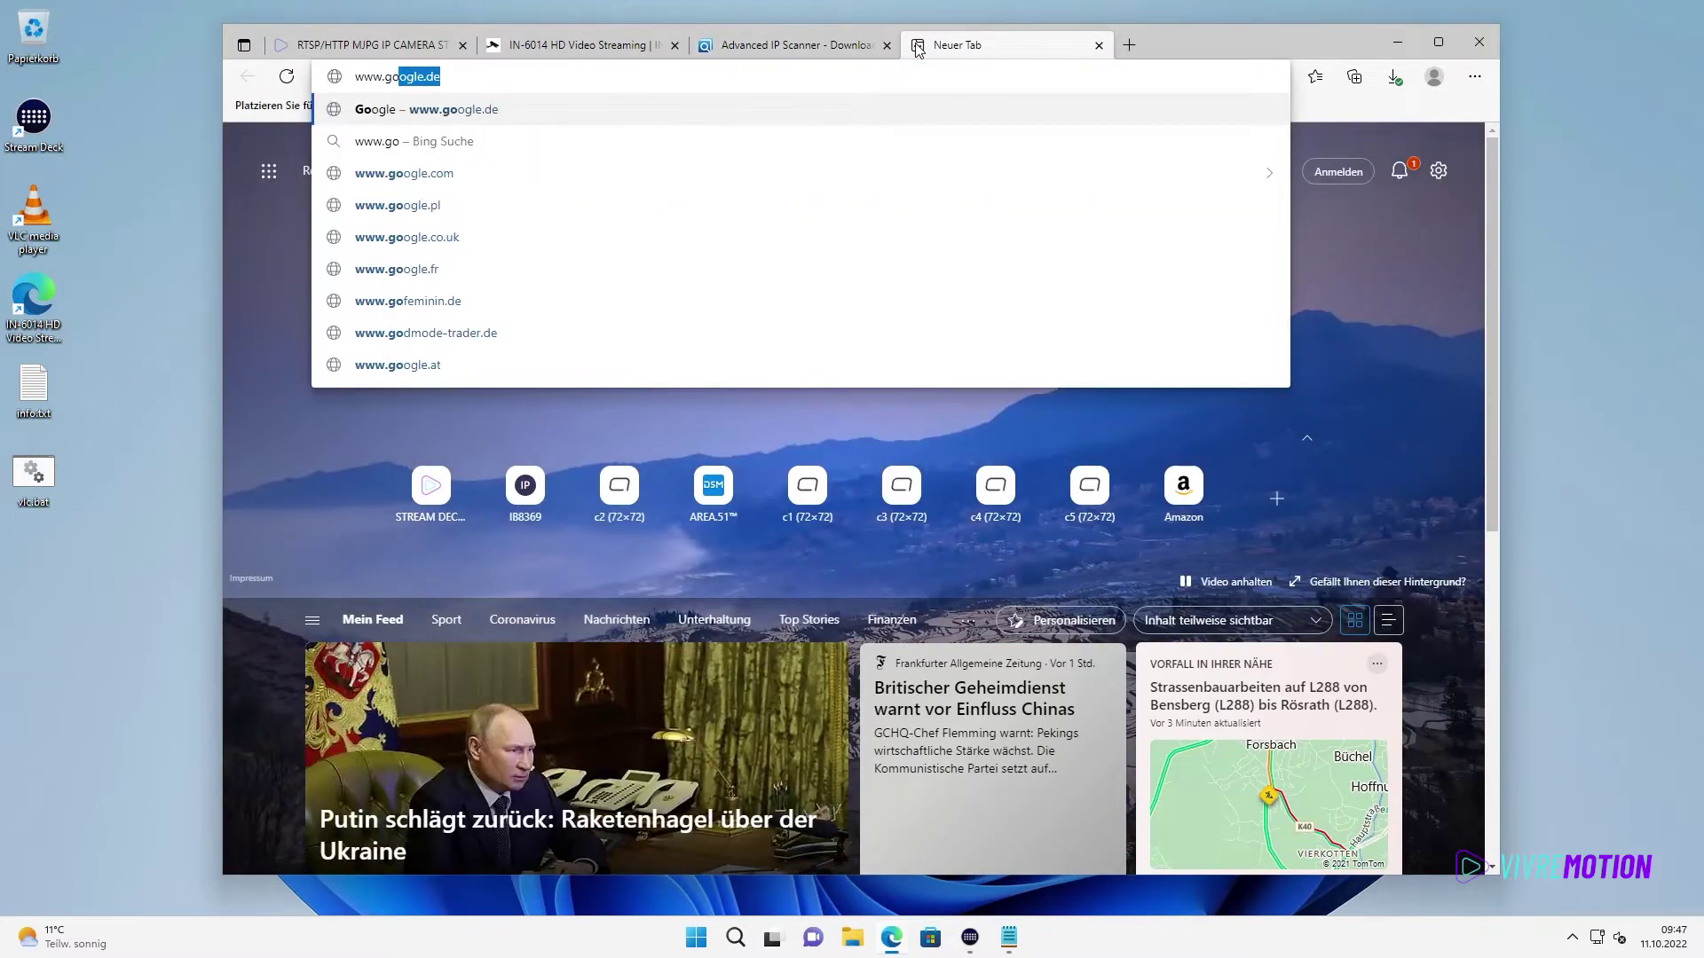
key(Return)
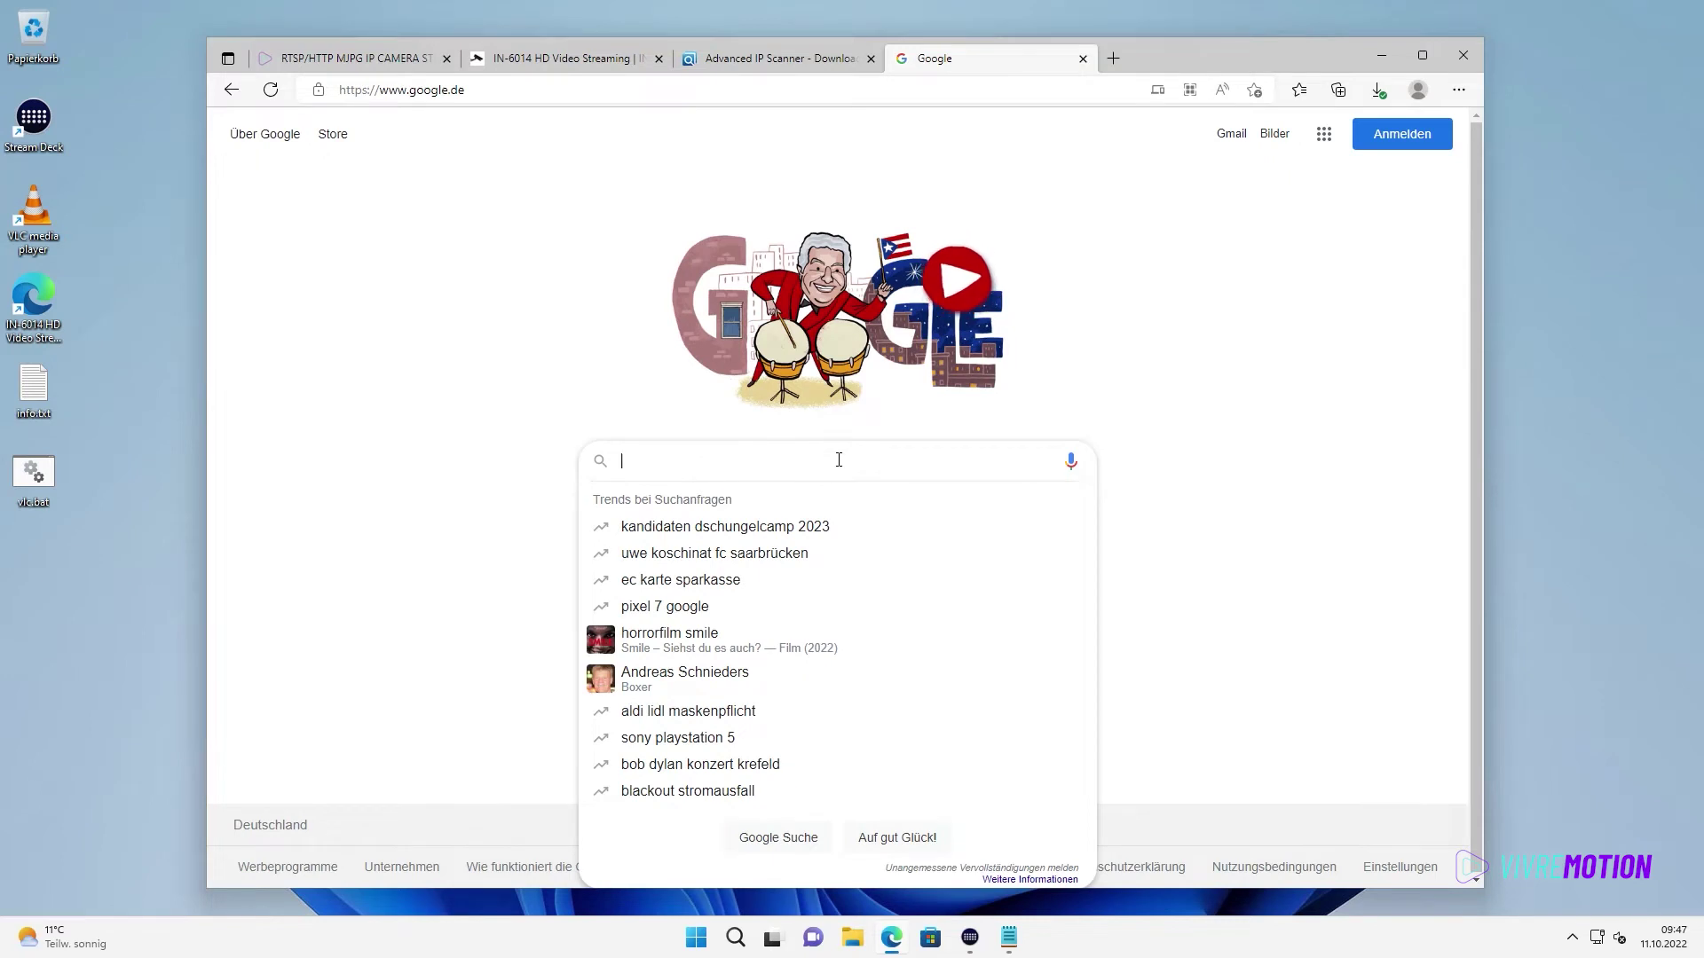
Step: Search 'RTSP Stream URL Camera IN-6014' and open the INSTAR Wiki result
text(RTSP Stream URL Camera)
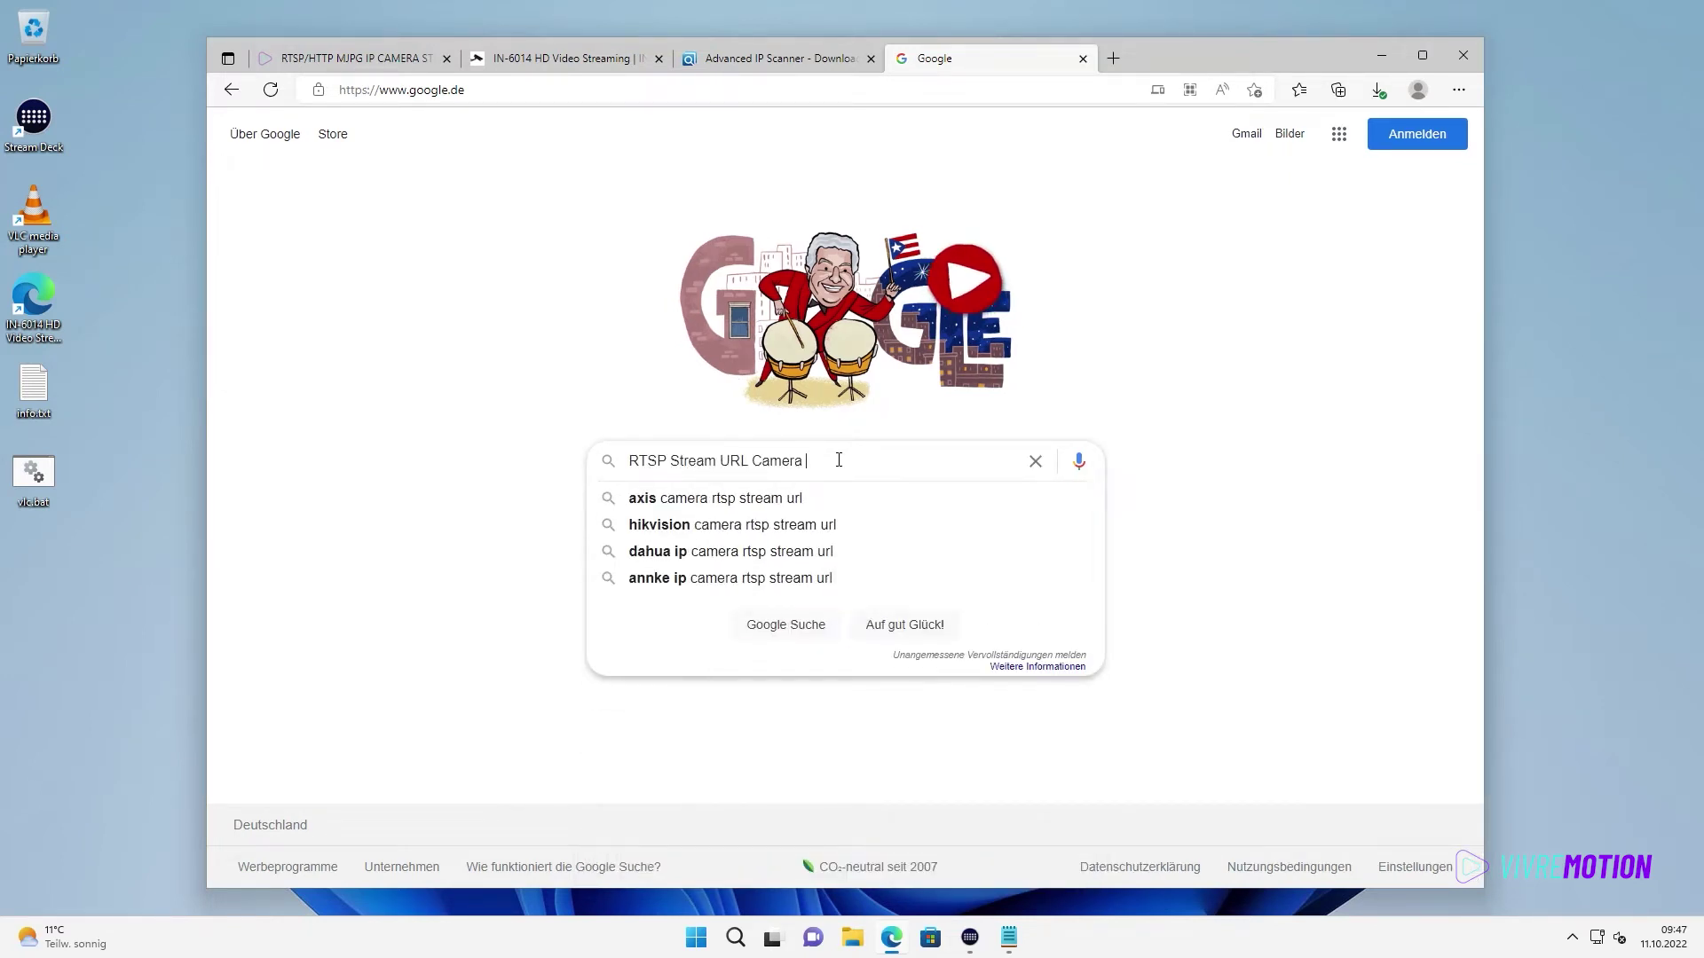
text( IN-6014)
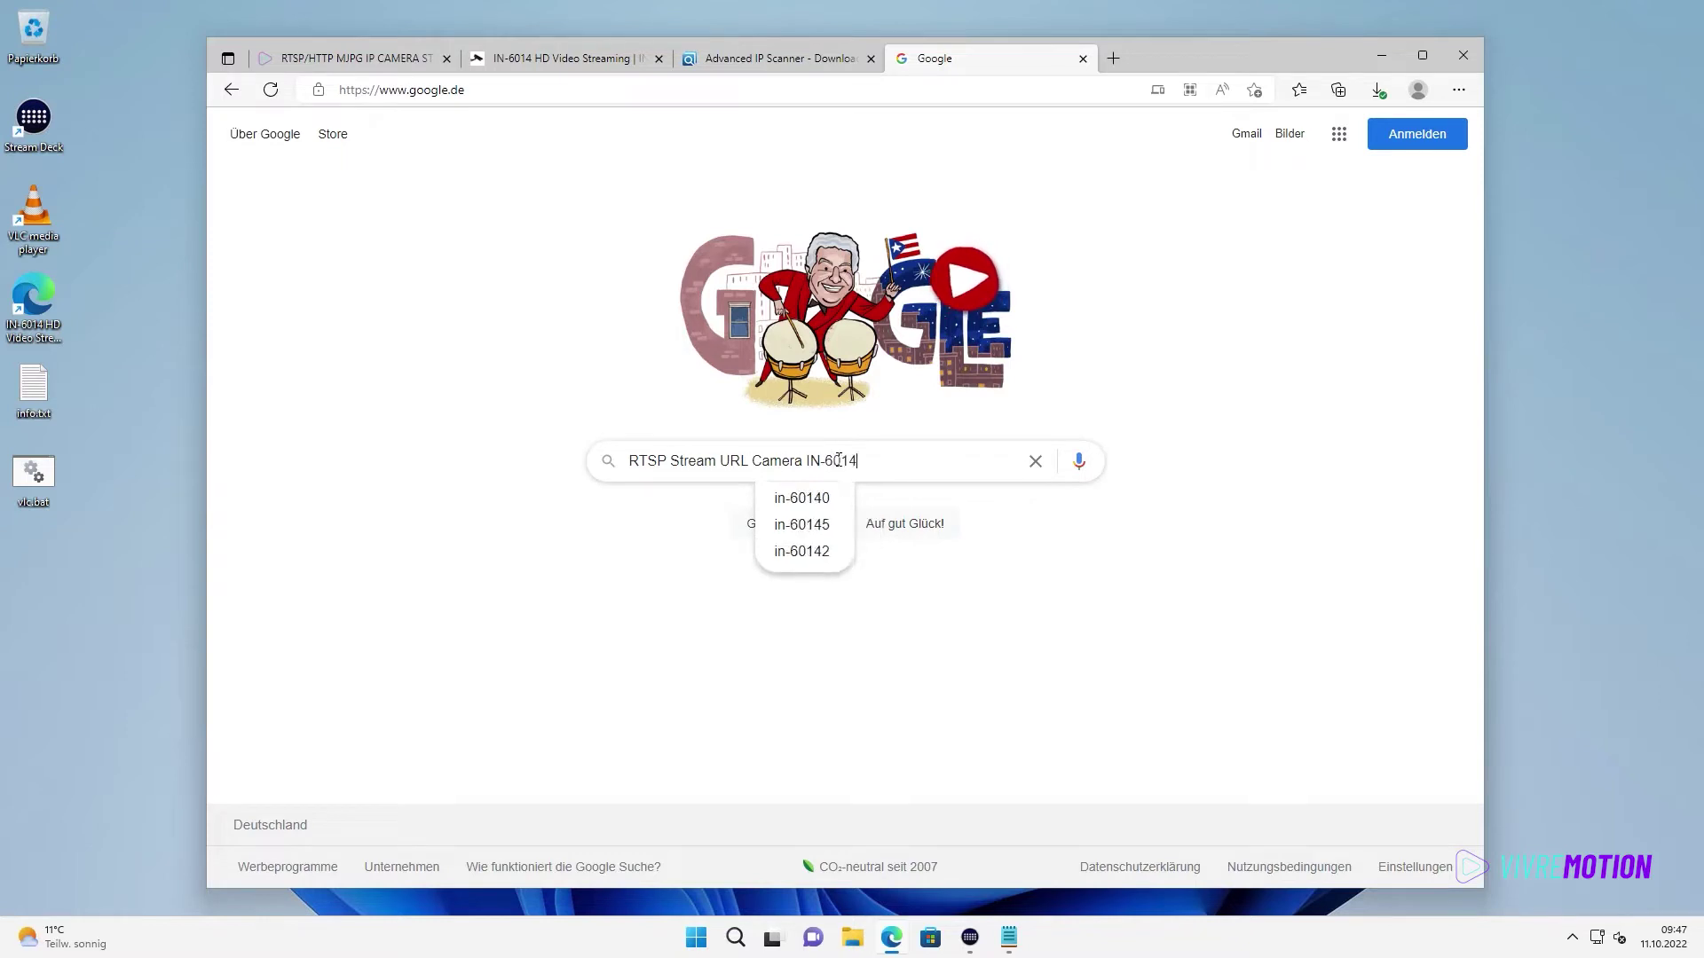
key(Return)
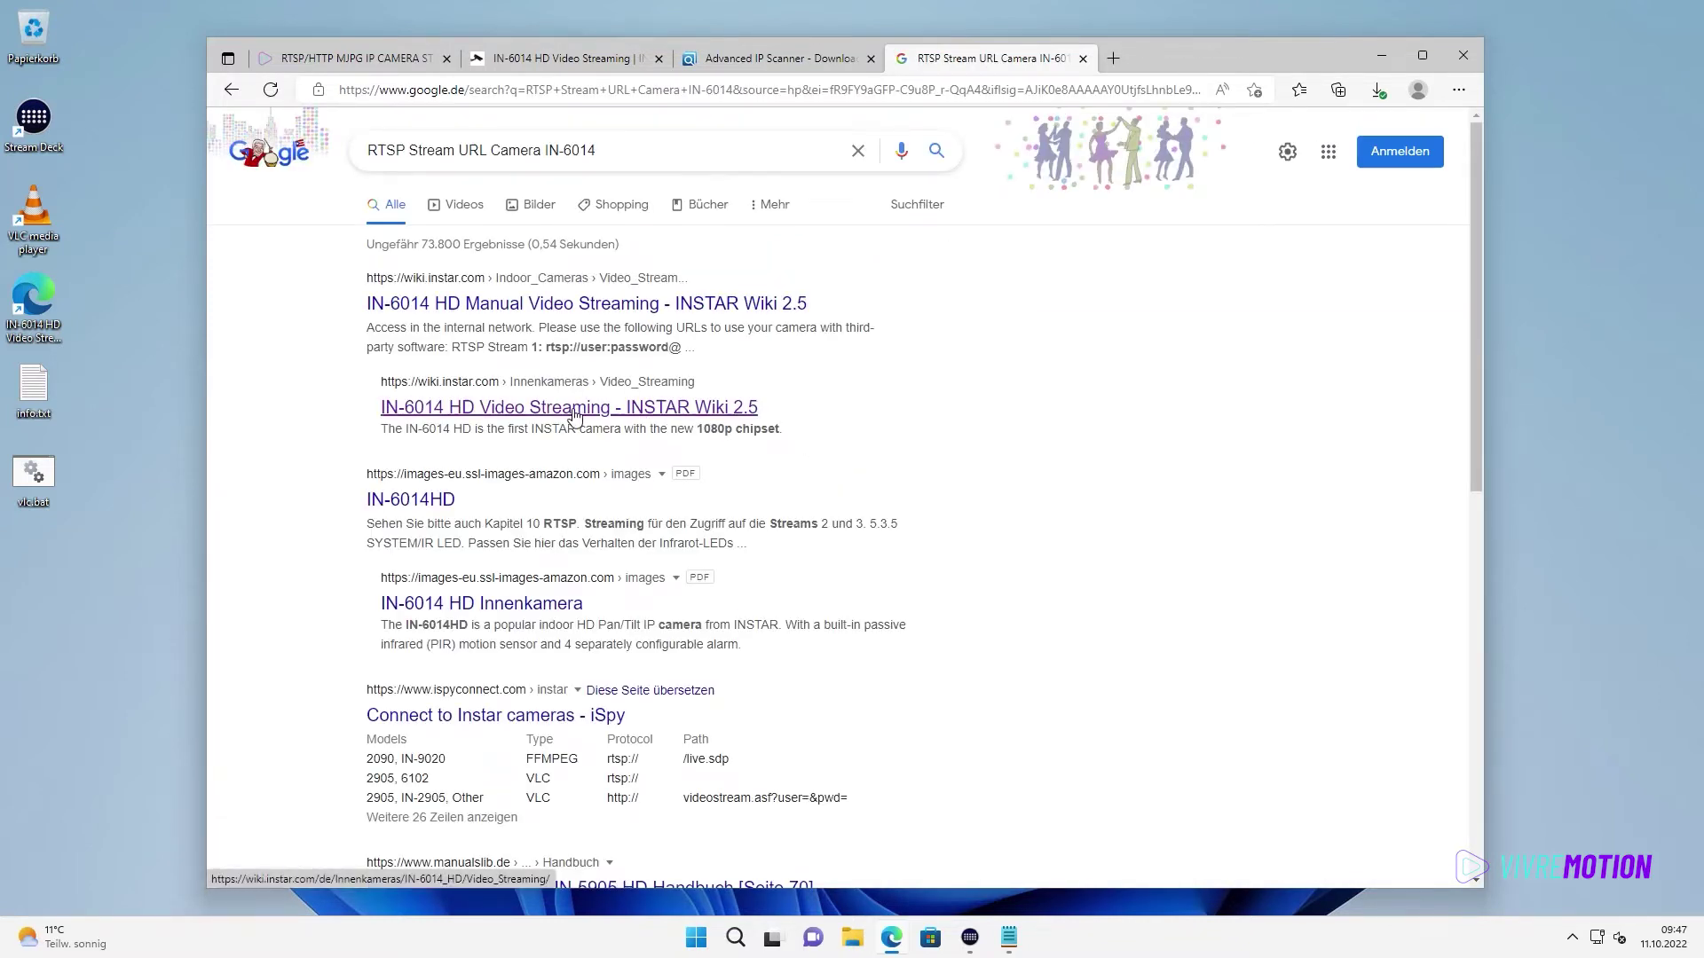
click(575, 410)
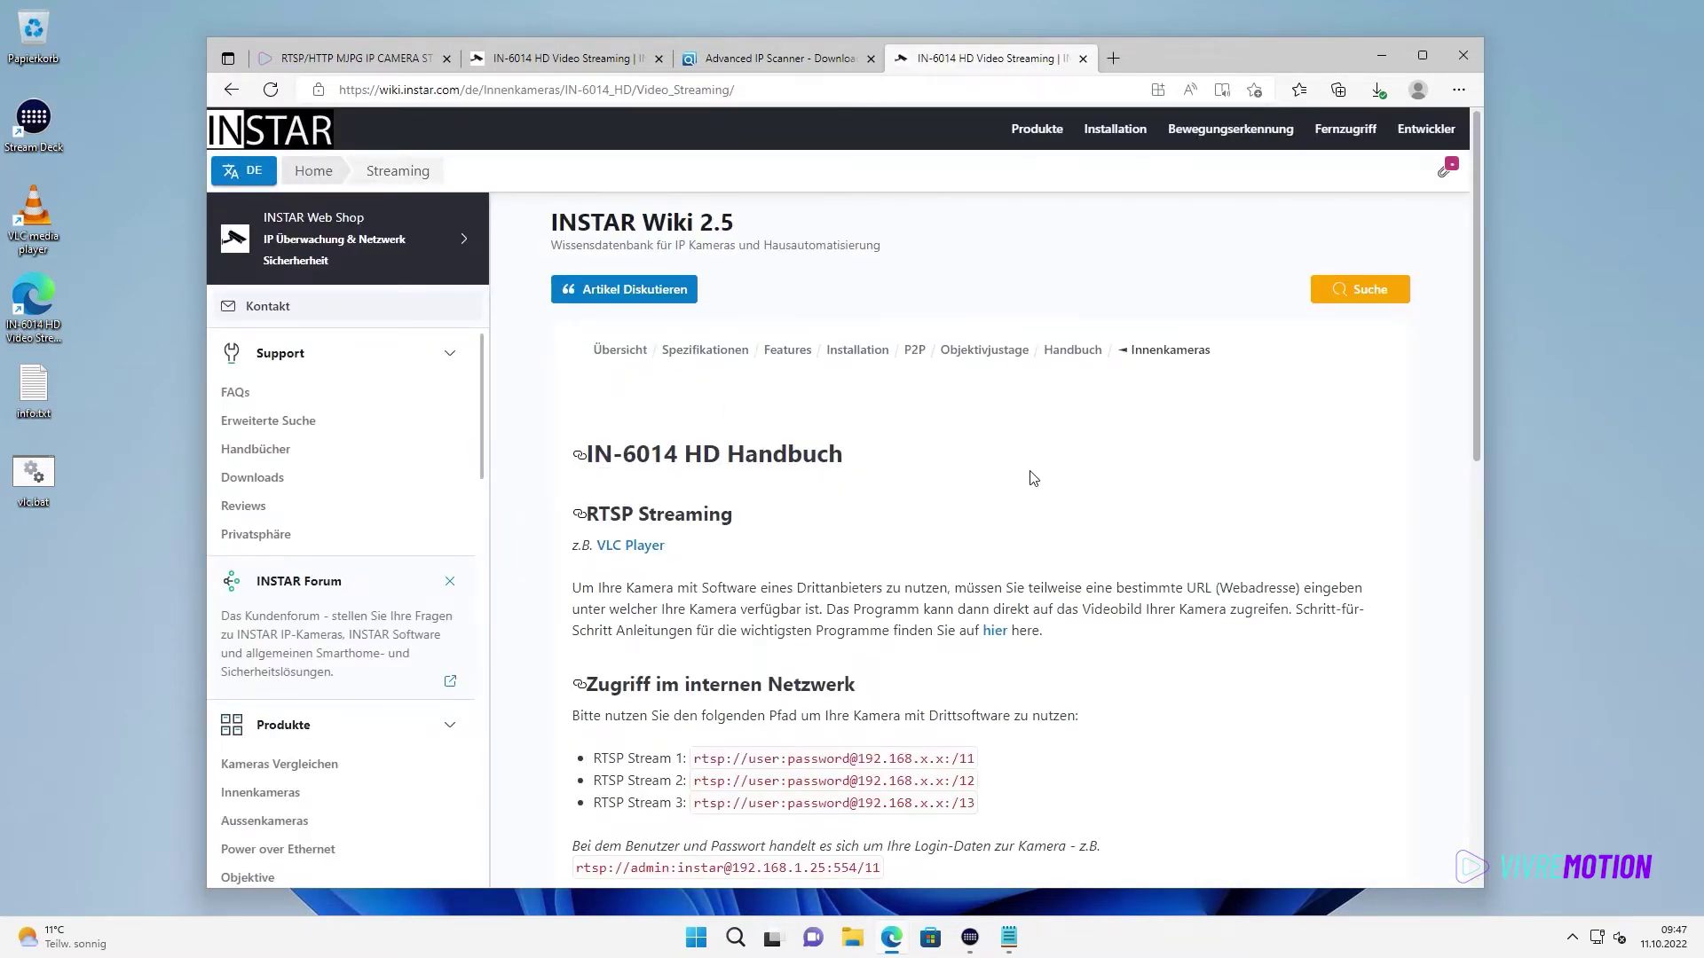
Step: Copy the example RTSP URL from the INSTAR Wiki page and minimise Edge
scroll(1031, 478, down, 5)
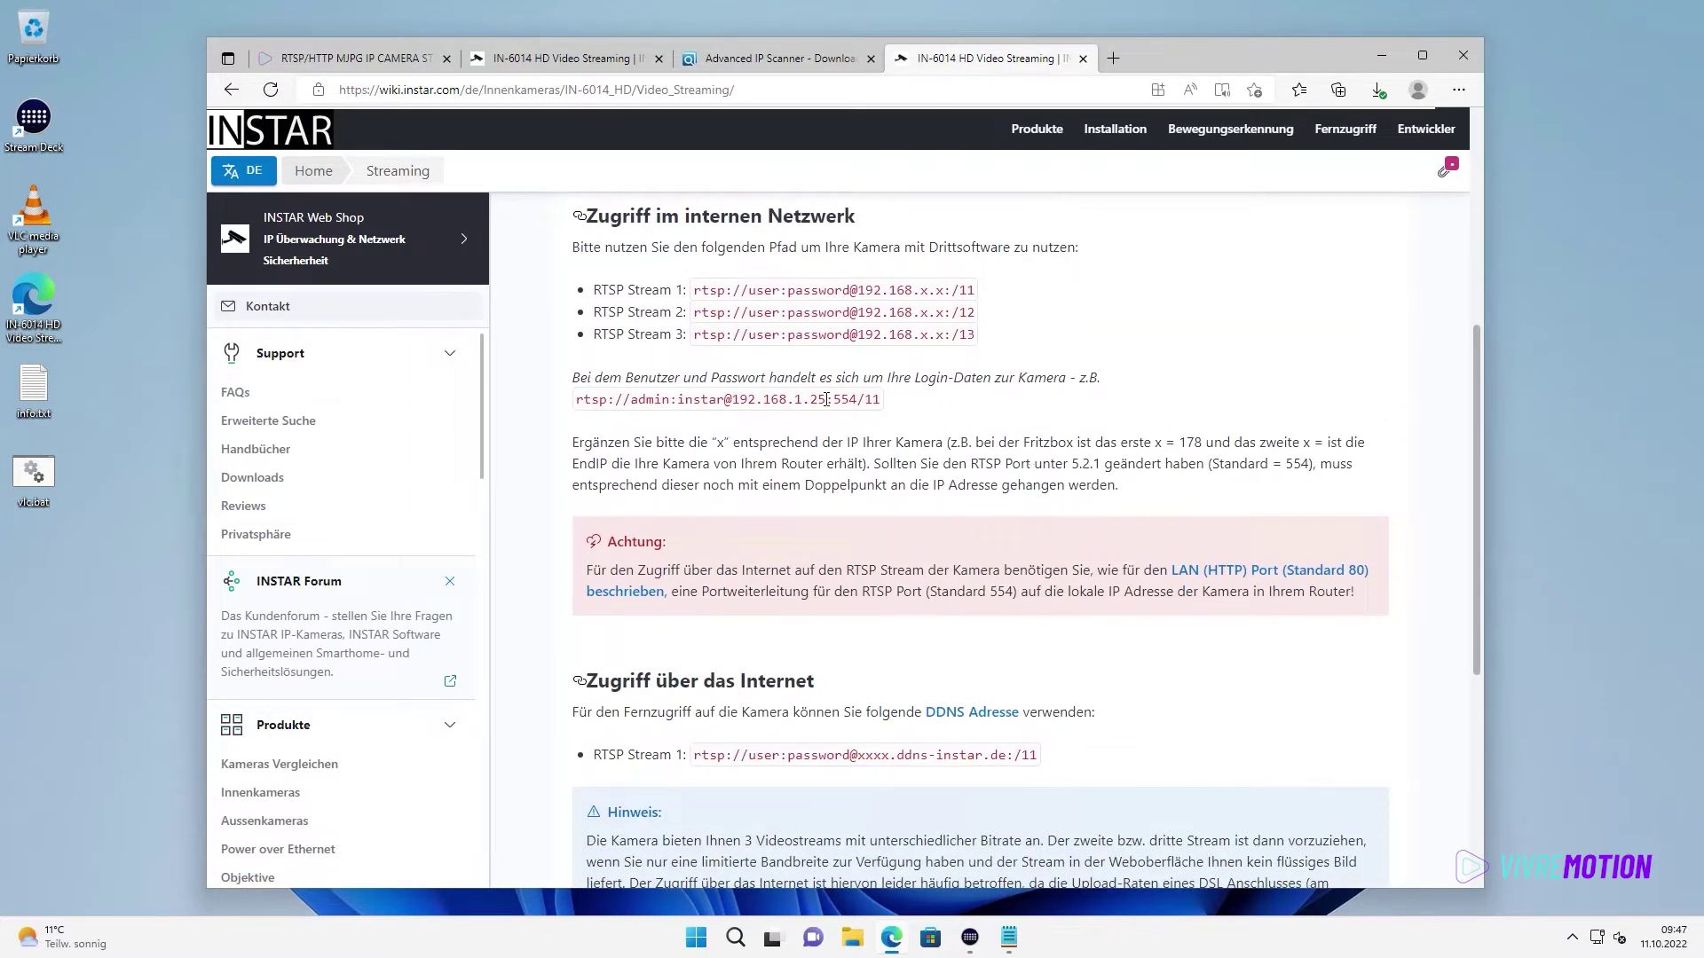
drag(880, 401, 577, 407)
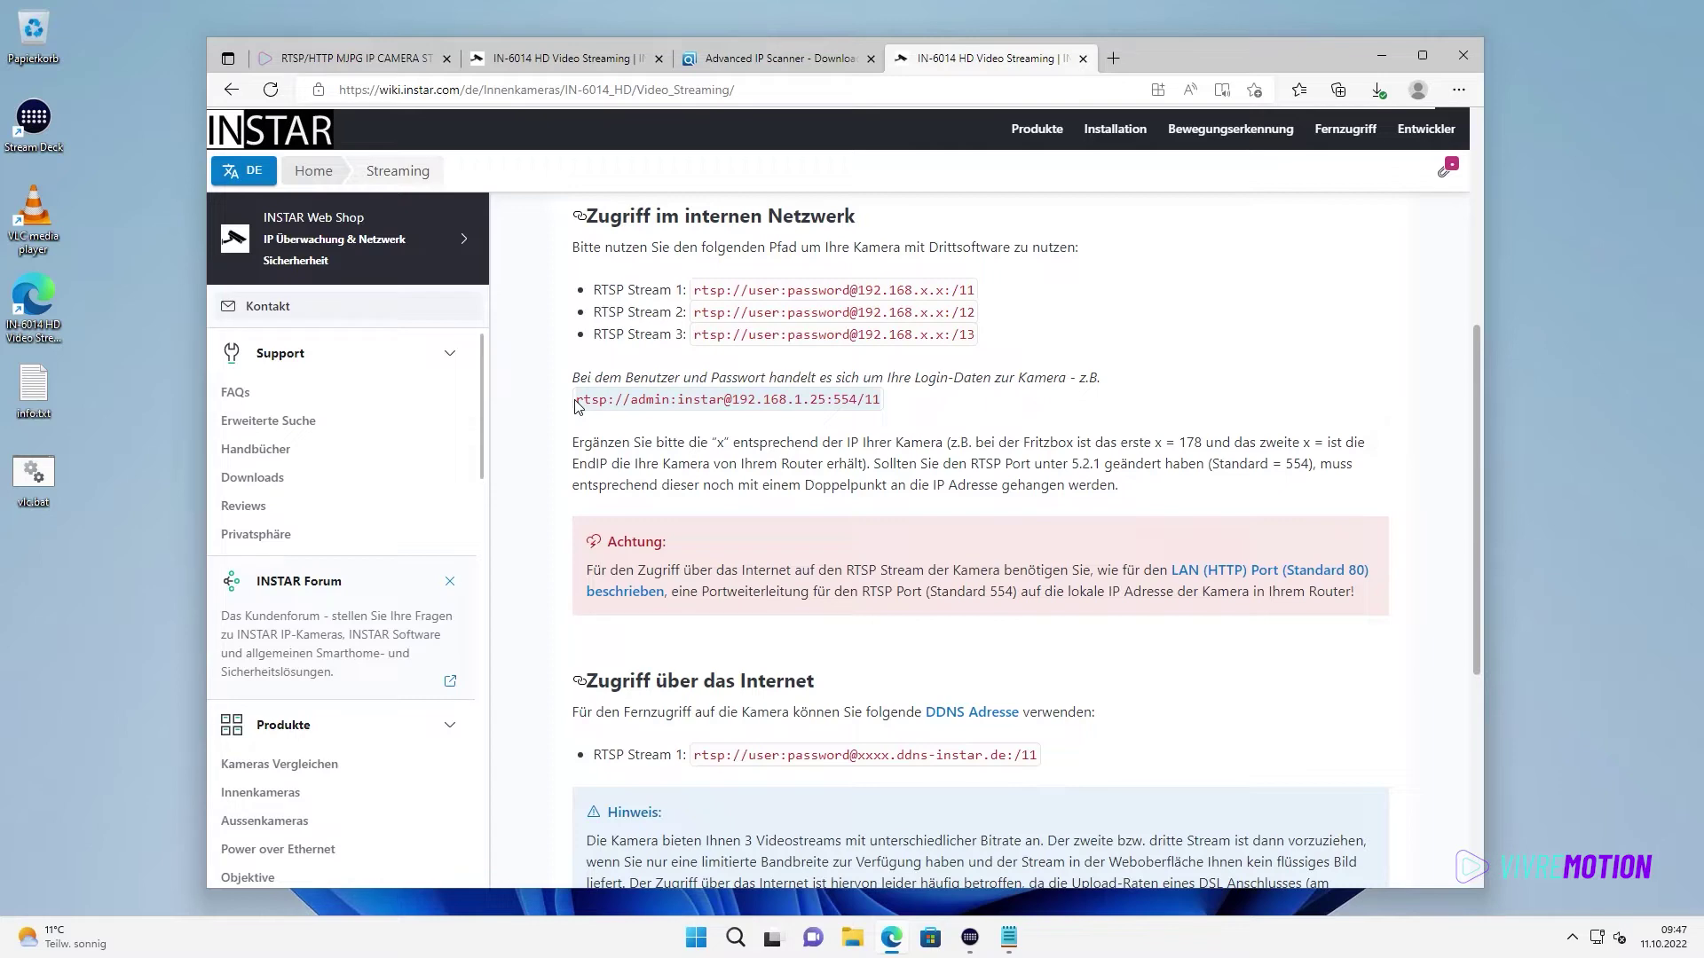
drag(577, 406, 729, 426)
right_click(725, 406)
click(766, 424)
click(1383, 57)
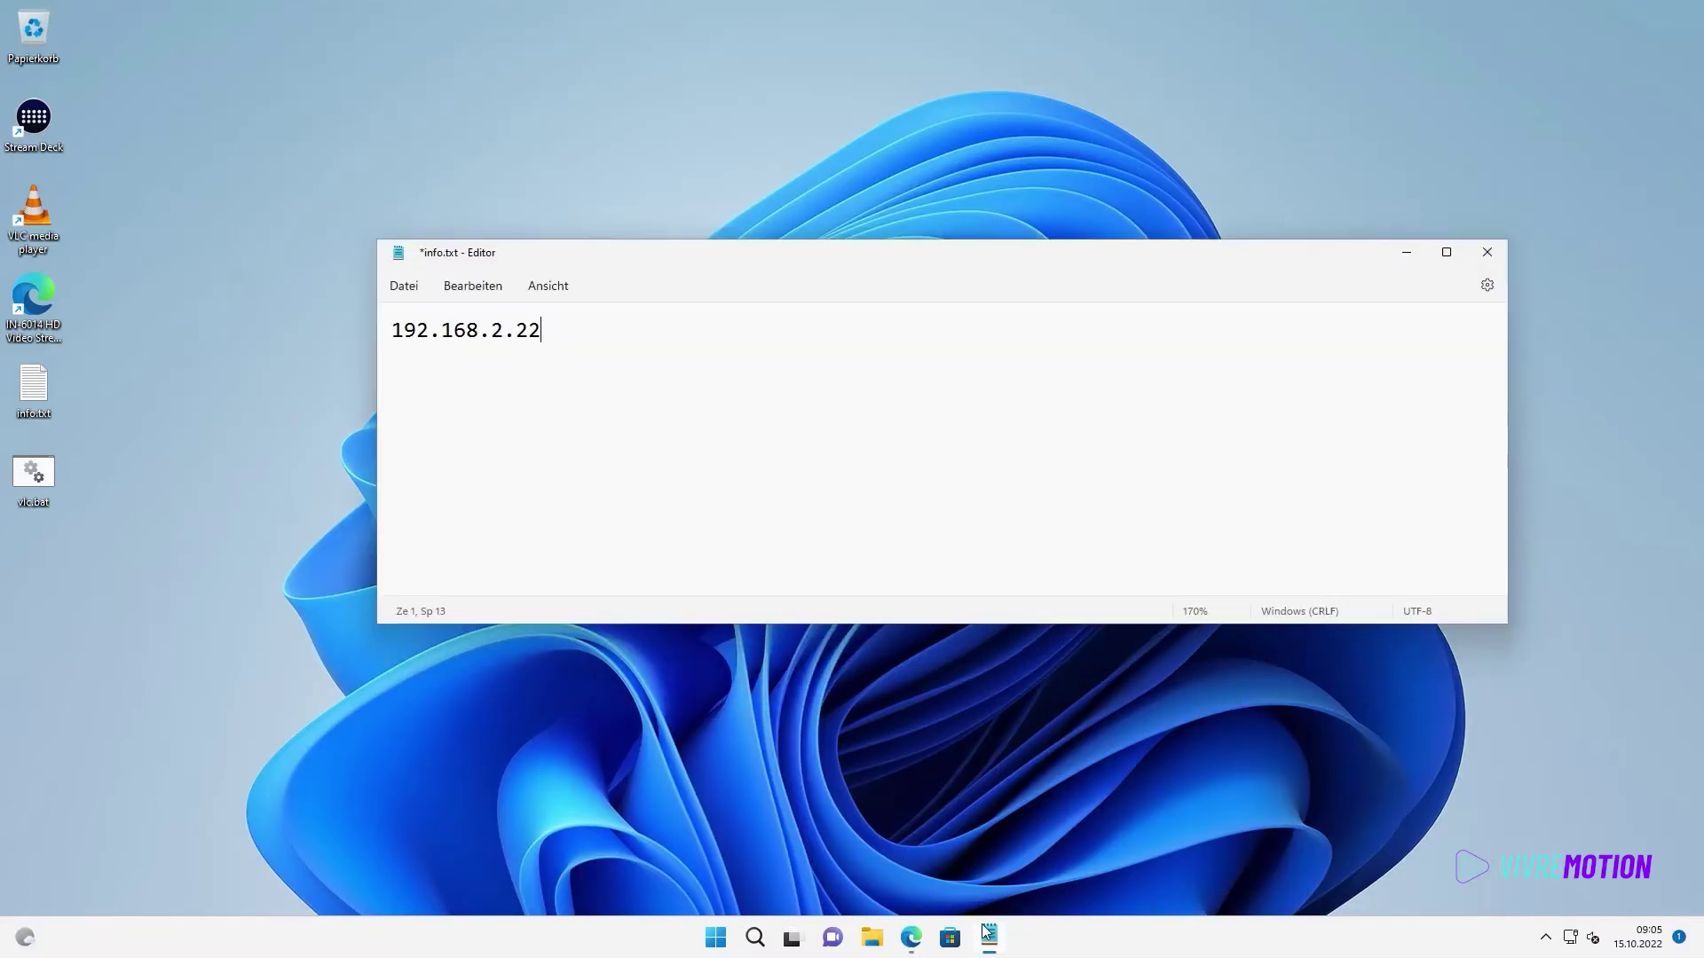
Step: Paste the RTSP URL into info.txt, swapping in IP 192.168.2.22 and the camera password
key(Return)
key(Return)
key(Return)
key(ctrl+v)
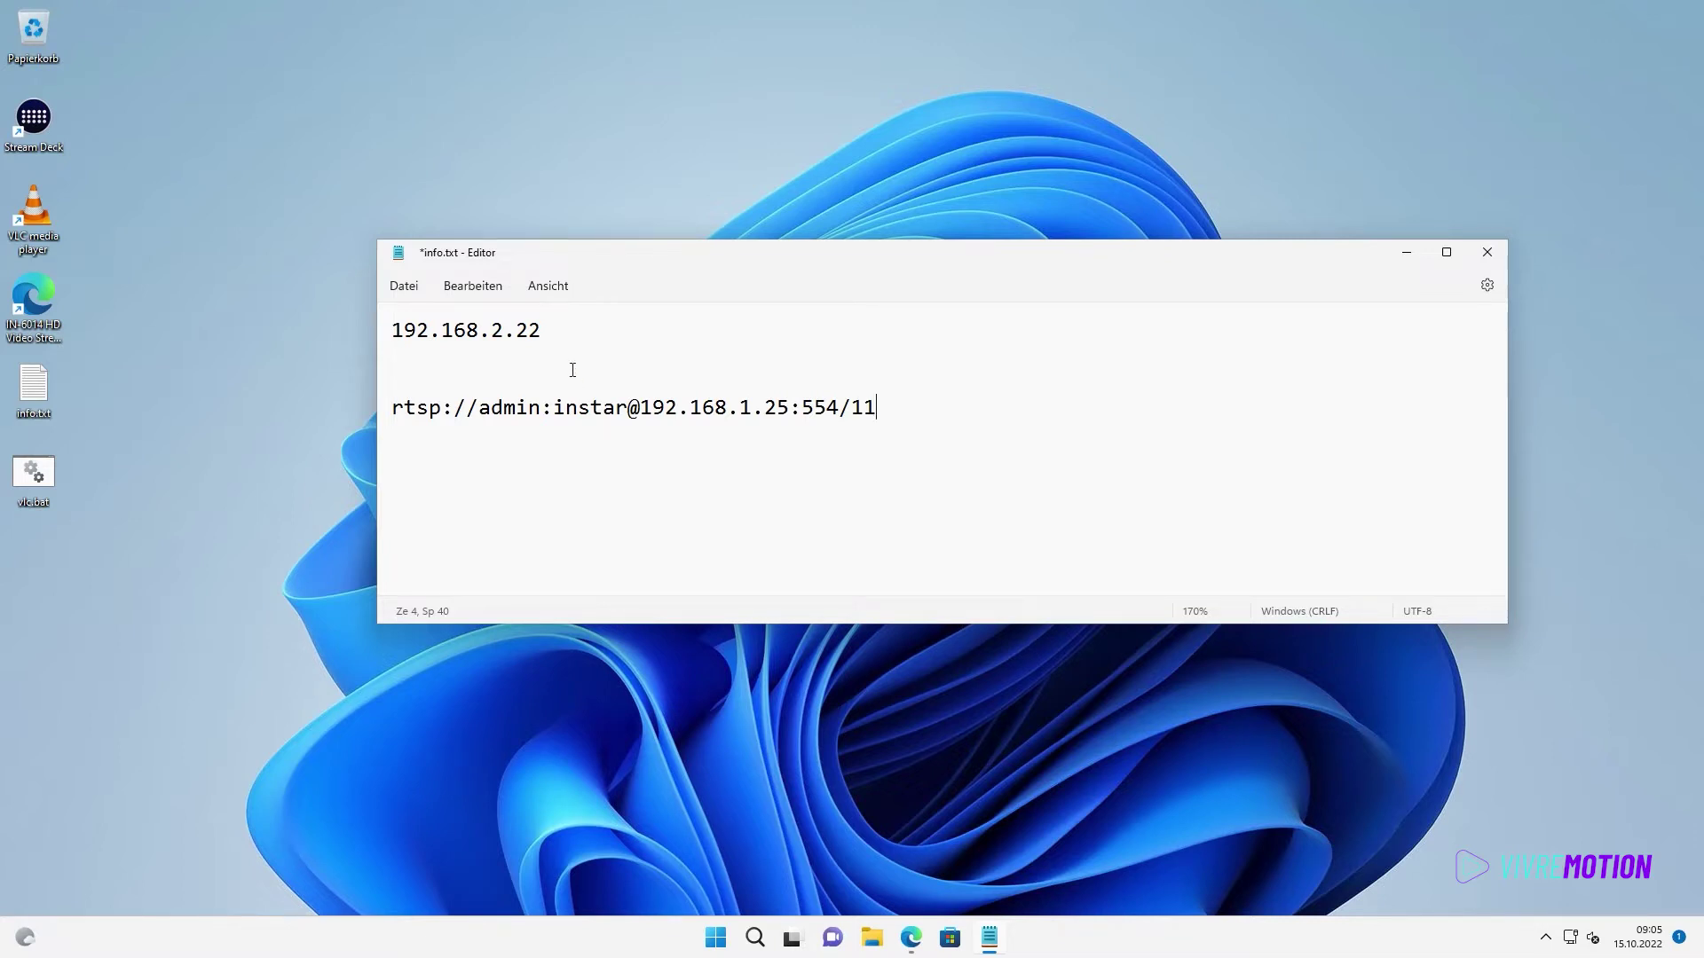
drag(543, 330, 360, 330)
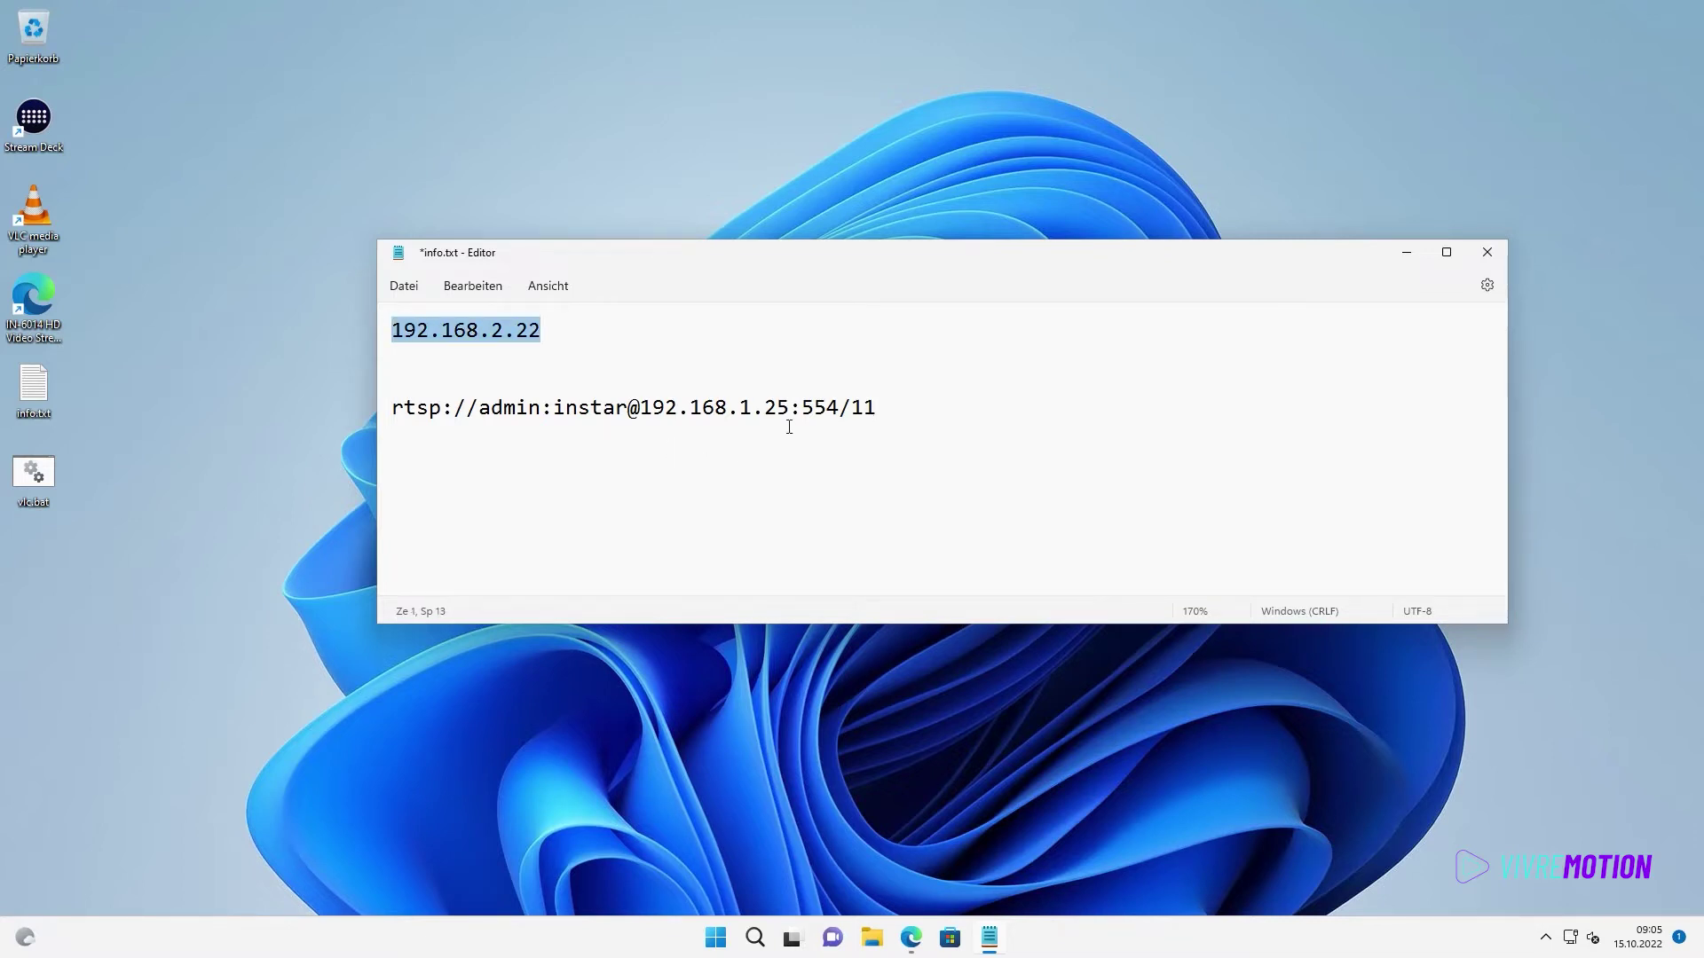
drag(793, 407, 640, 408)
key(ctrl+v)
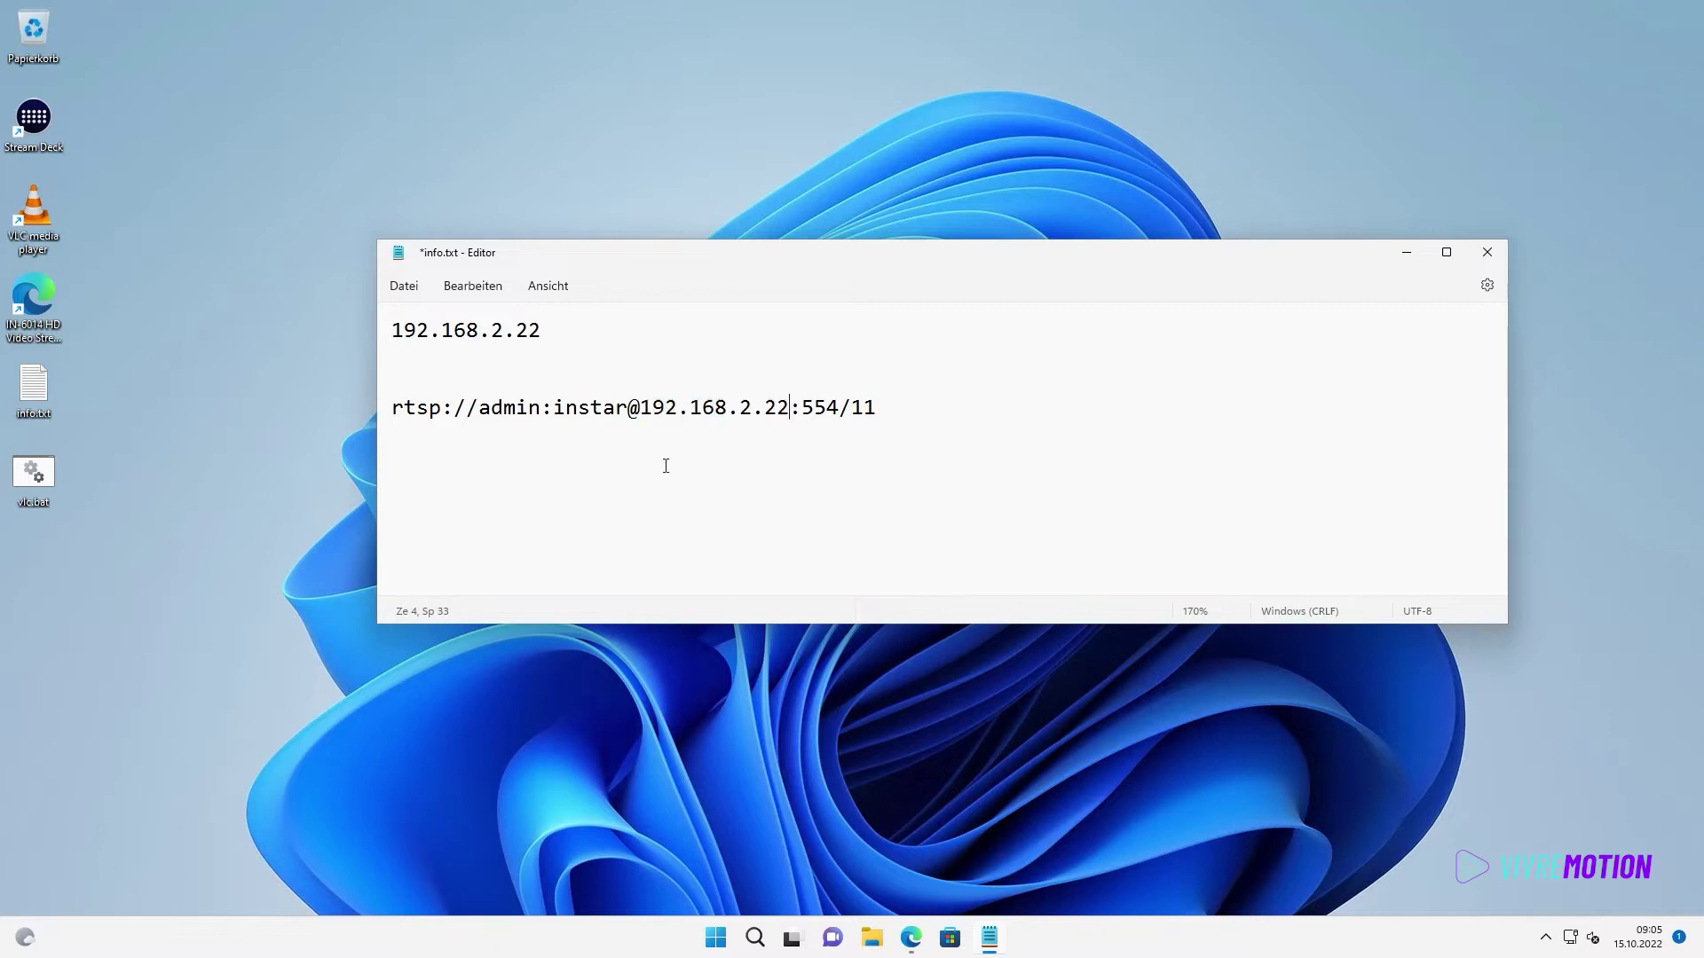
drag(629, 410, 554, 411)
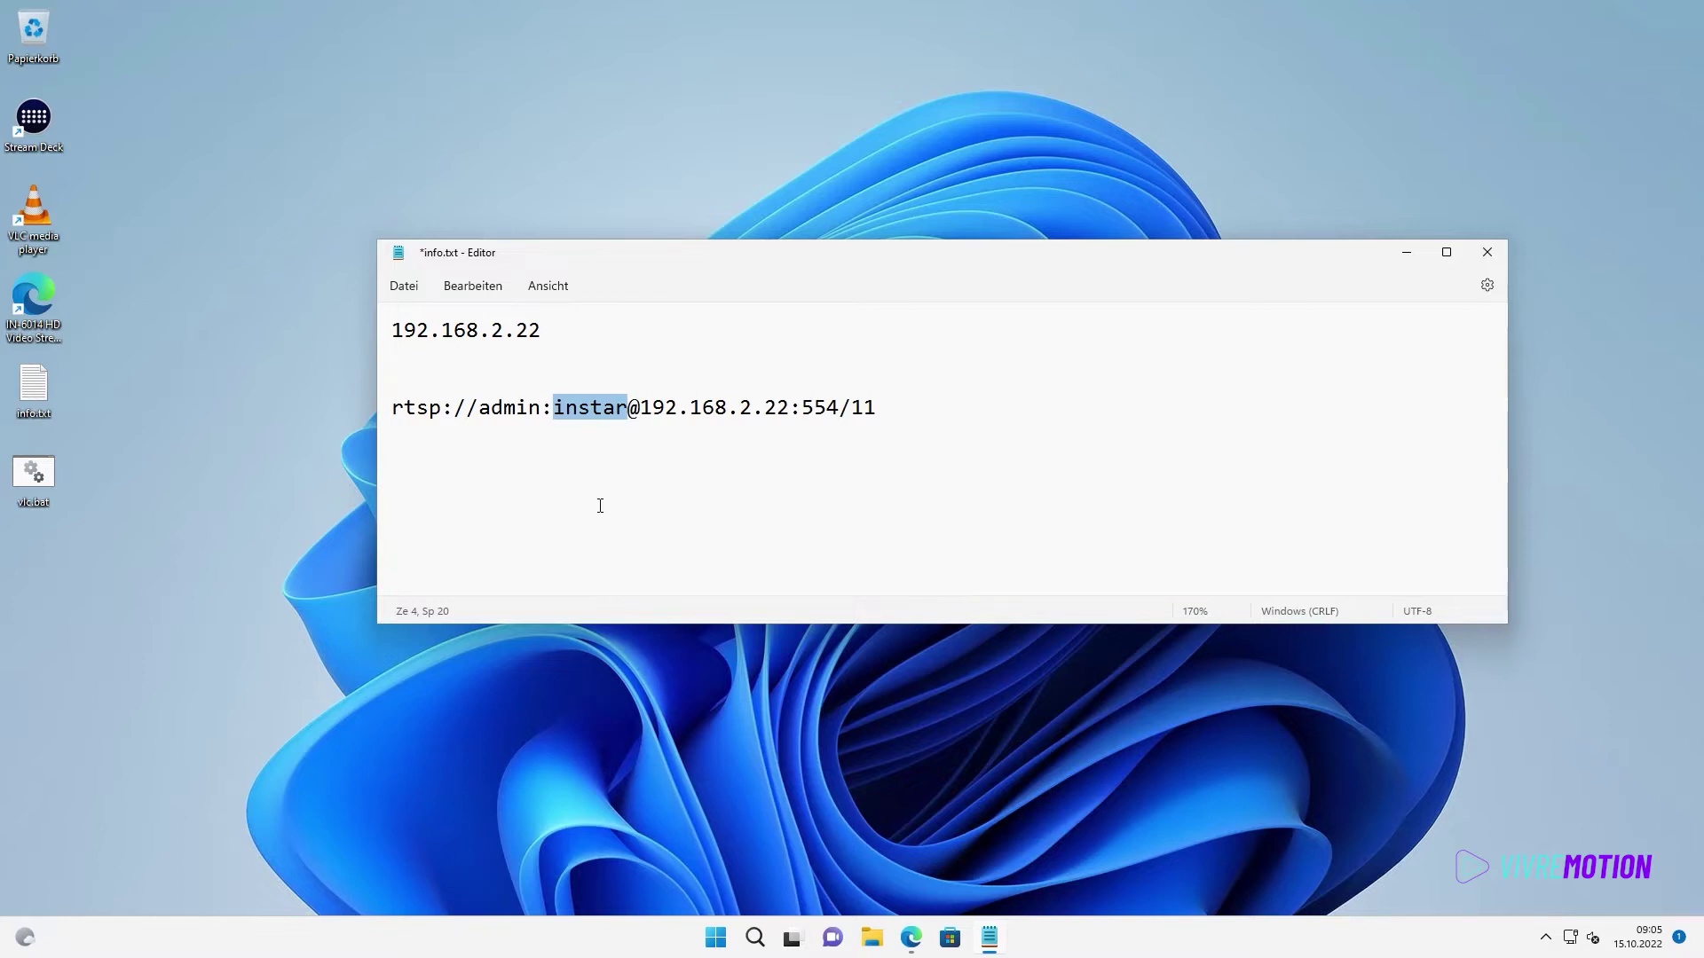
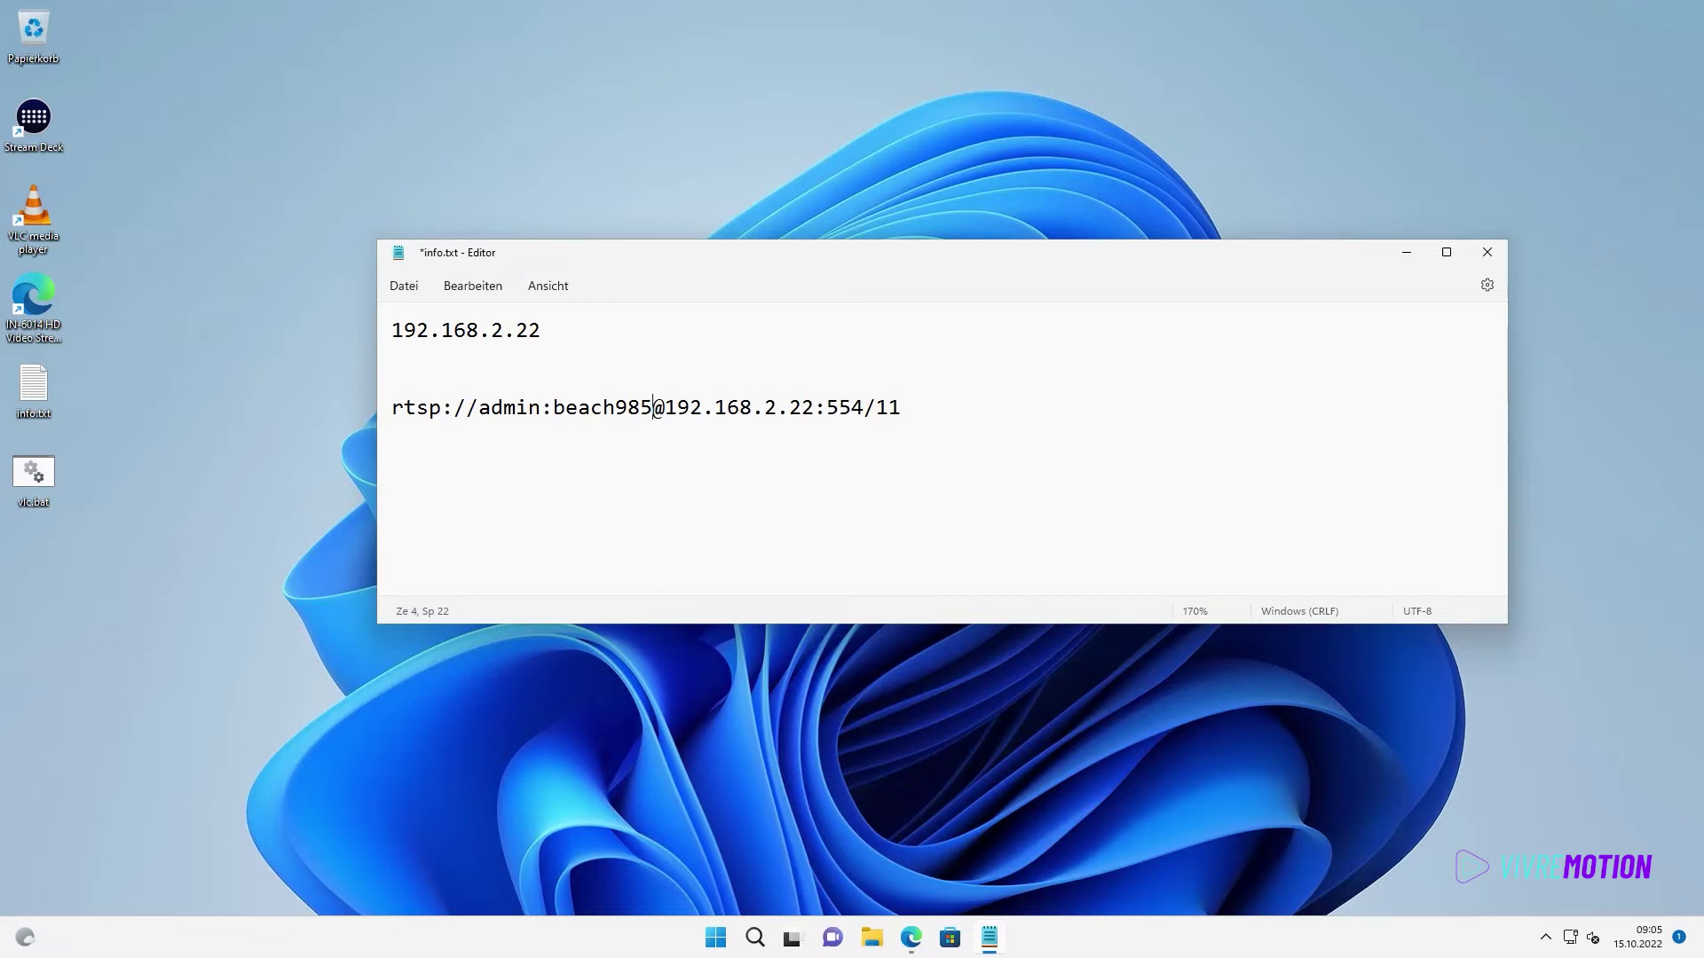
Step: Copy the complete rtsp:// line via Bearbeiten > Kopieren and minimise Notepad
drag(914, 407, 392, 410)
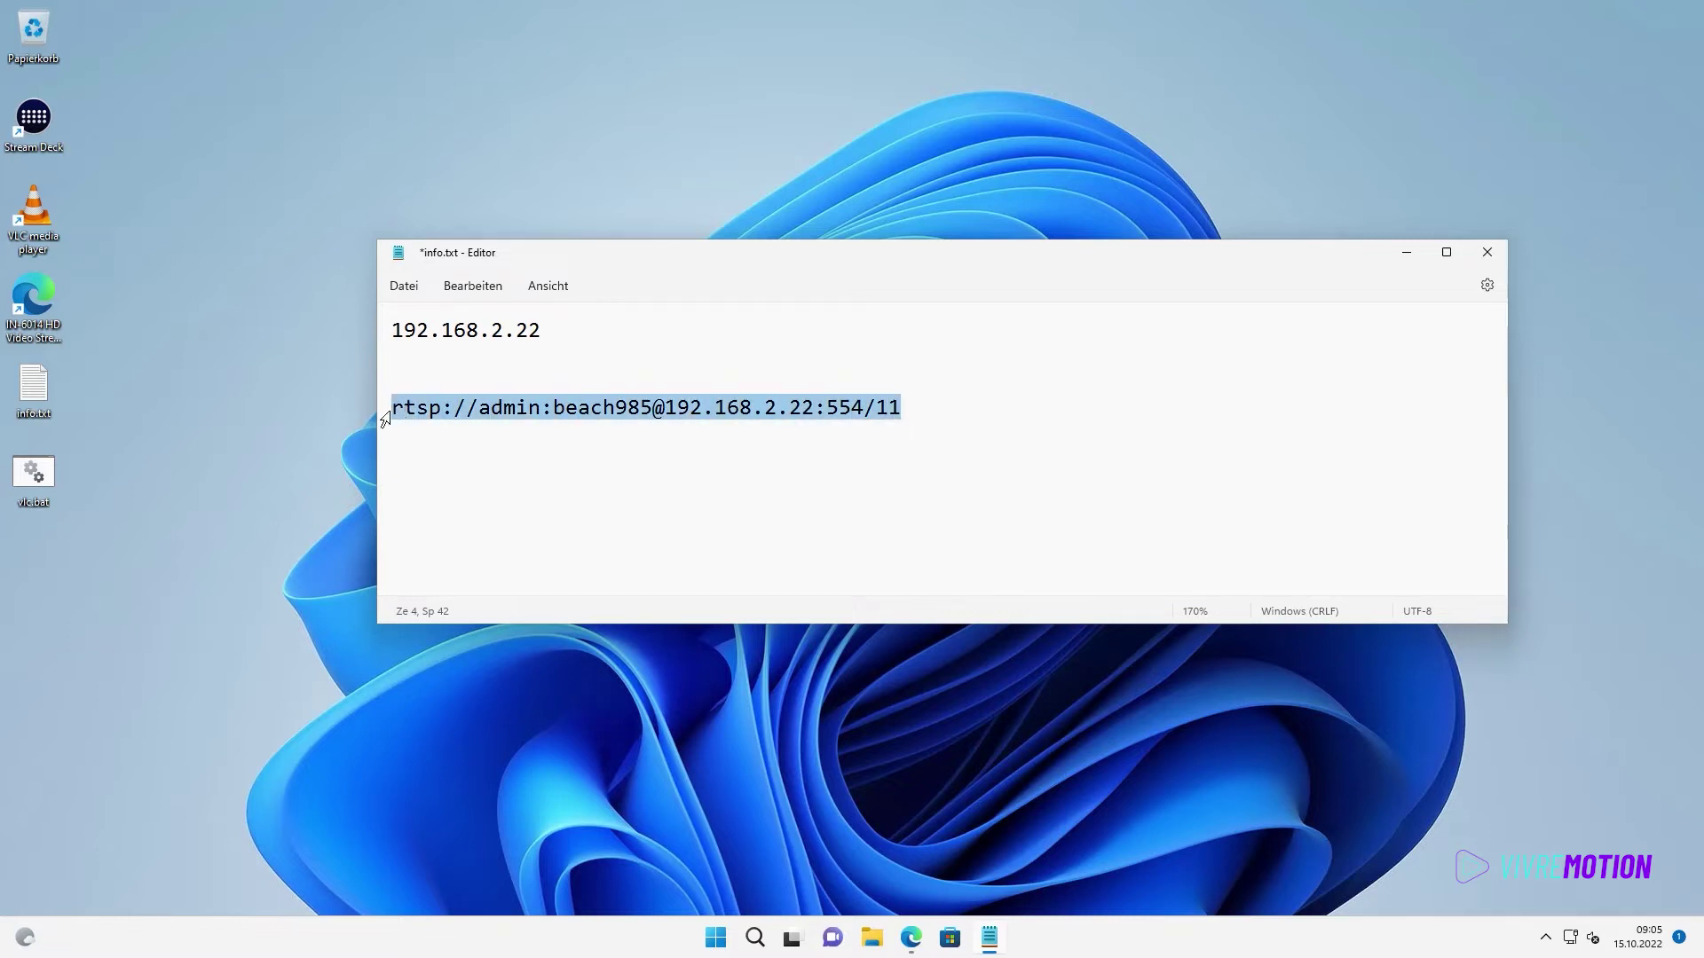
click(454, 287)
click(504, 377)
click(1406, 252)
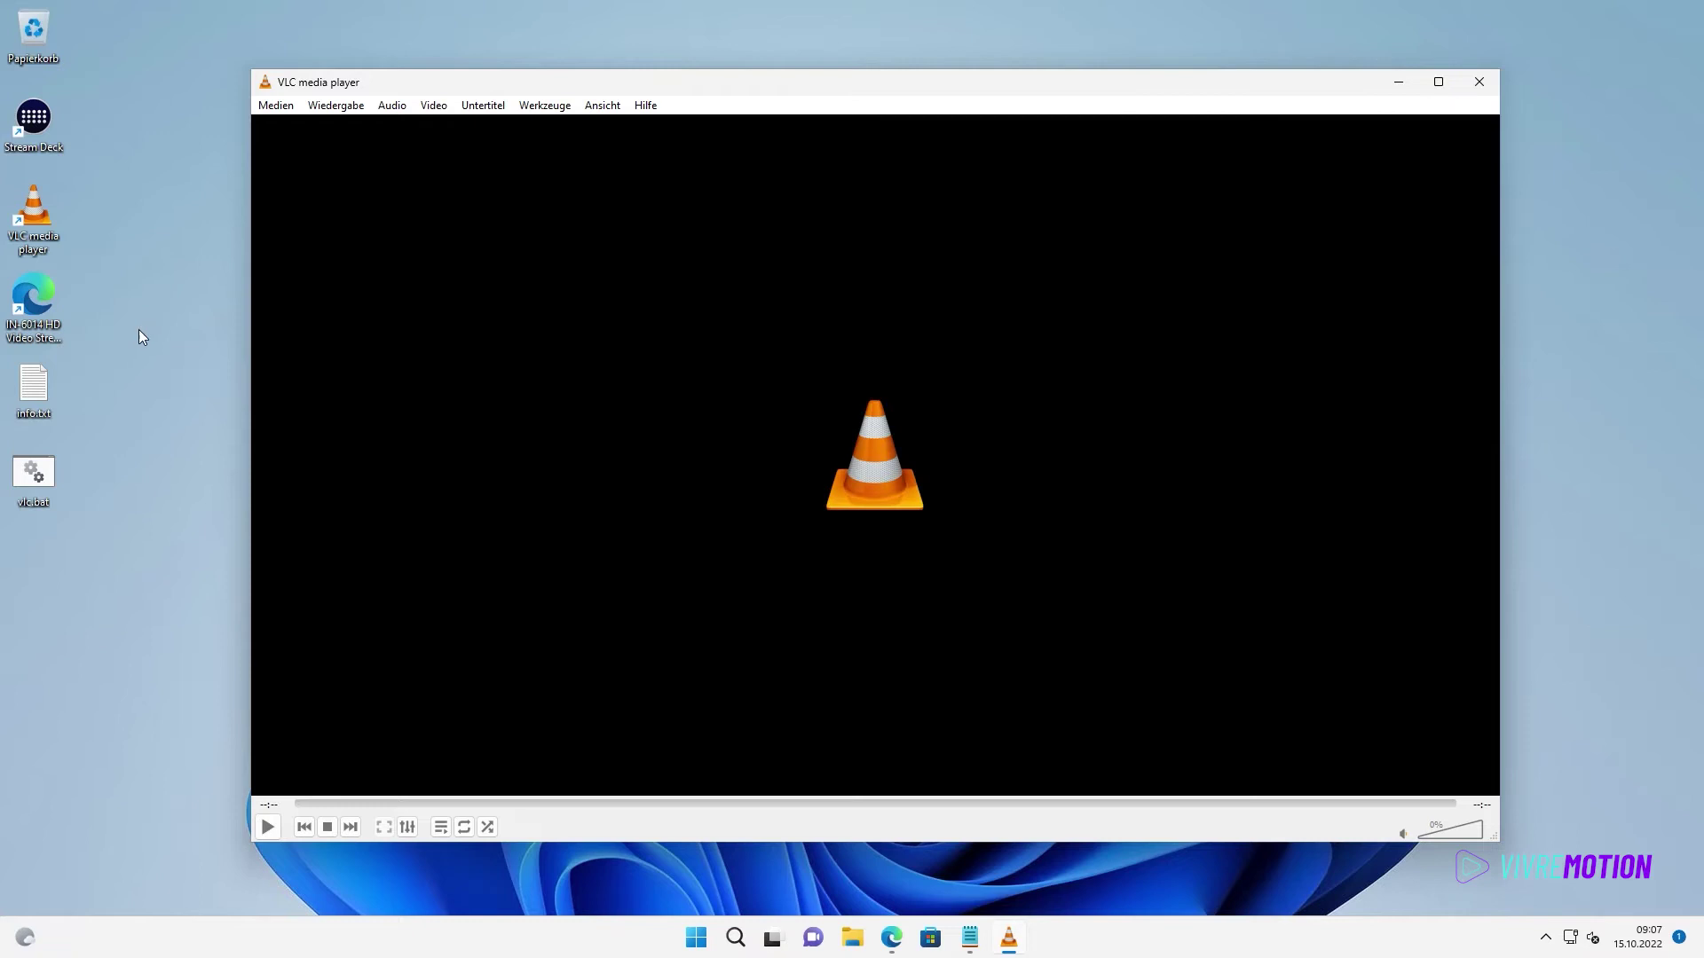
Step: Open VLC's Medien menu
click(275, 105)
Step: Play the pasted stream URL via Netzwerkstream öffnen in VLC, then close VLC
click(338, 205)
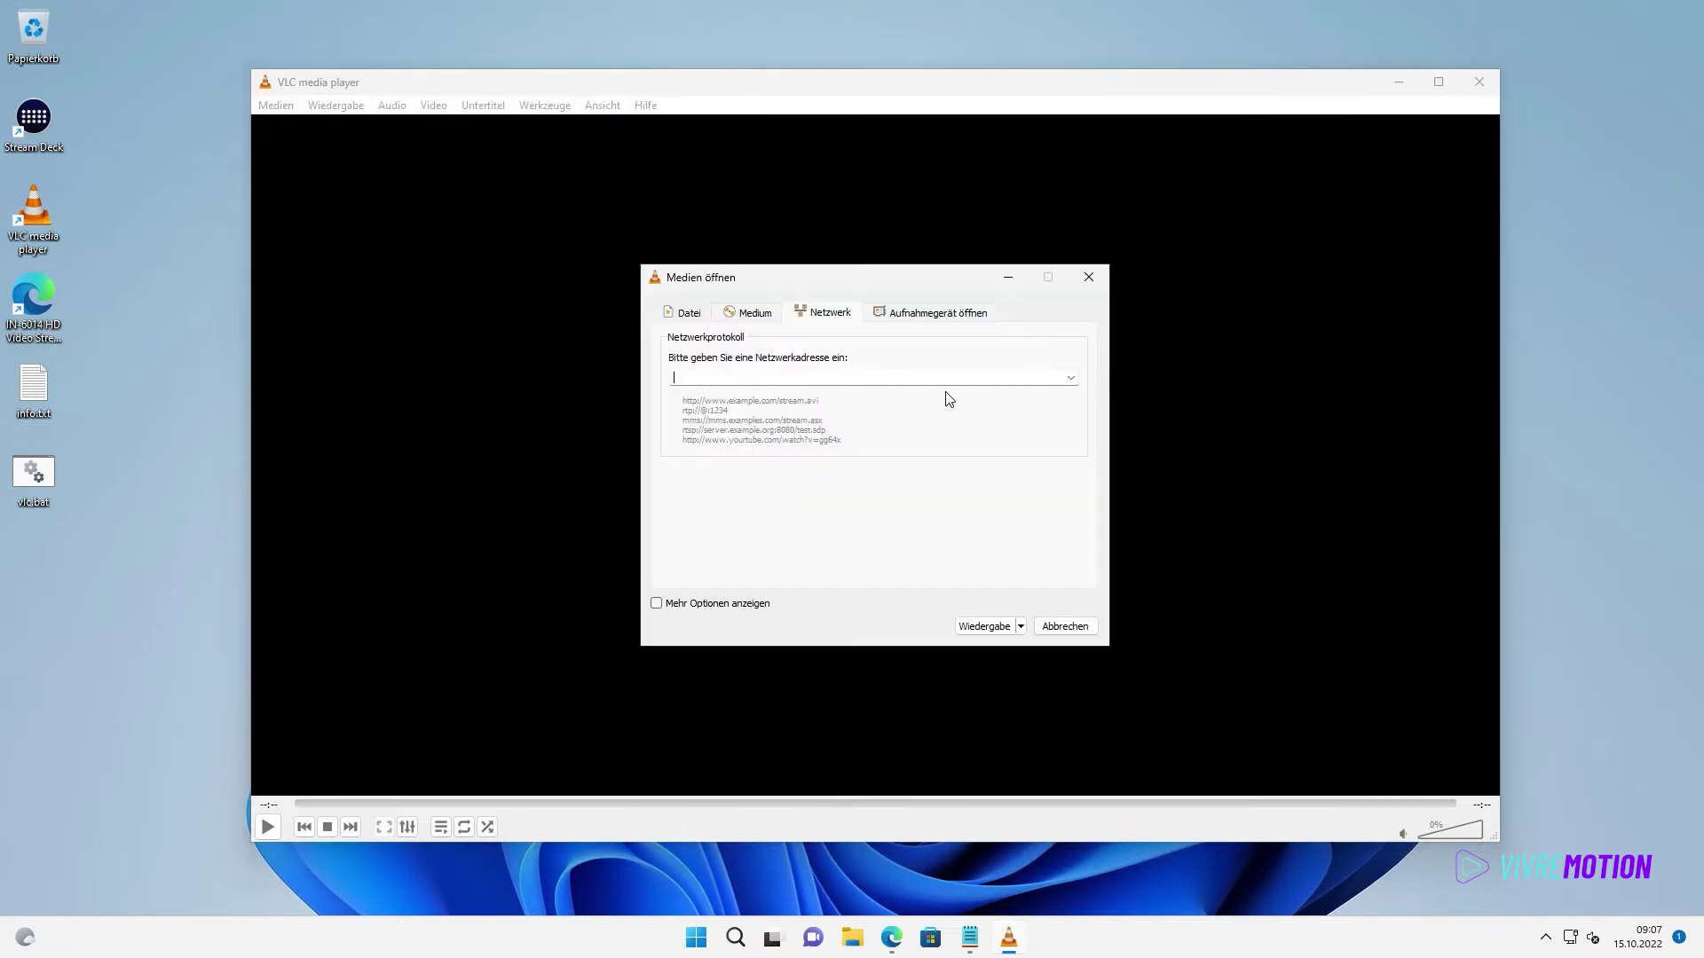
text(https://livecams.meteo365.es/hls_live/castillo.m3u8)
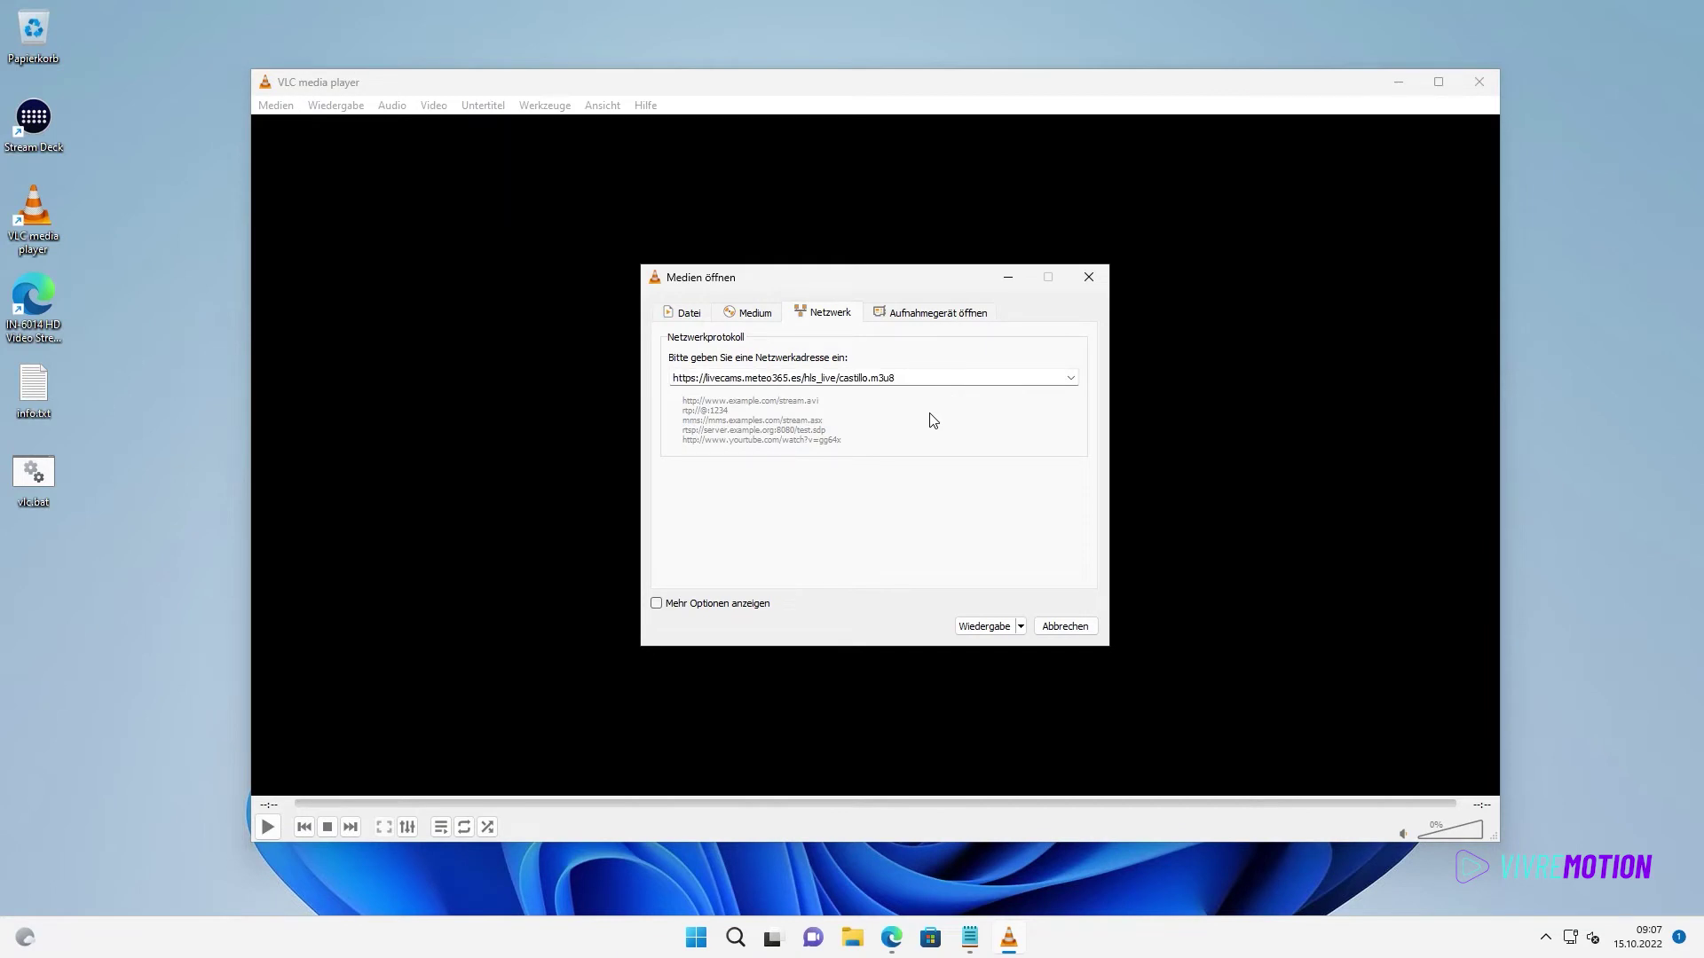
click(985, 627)
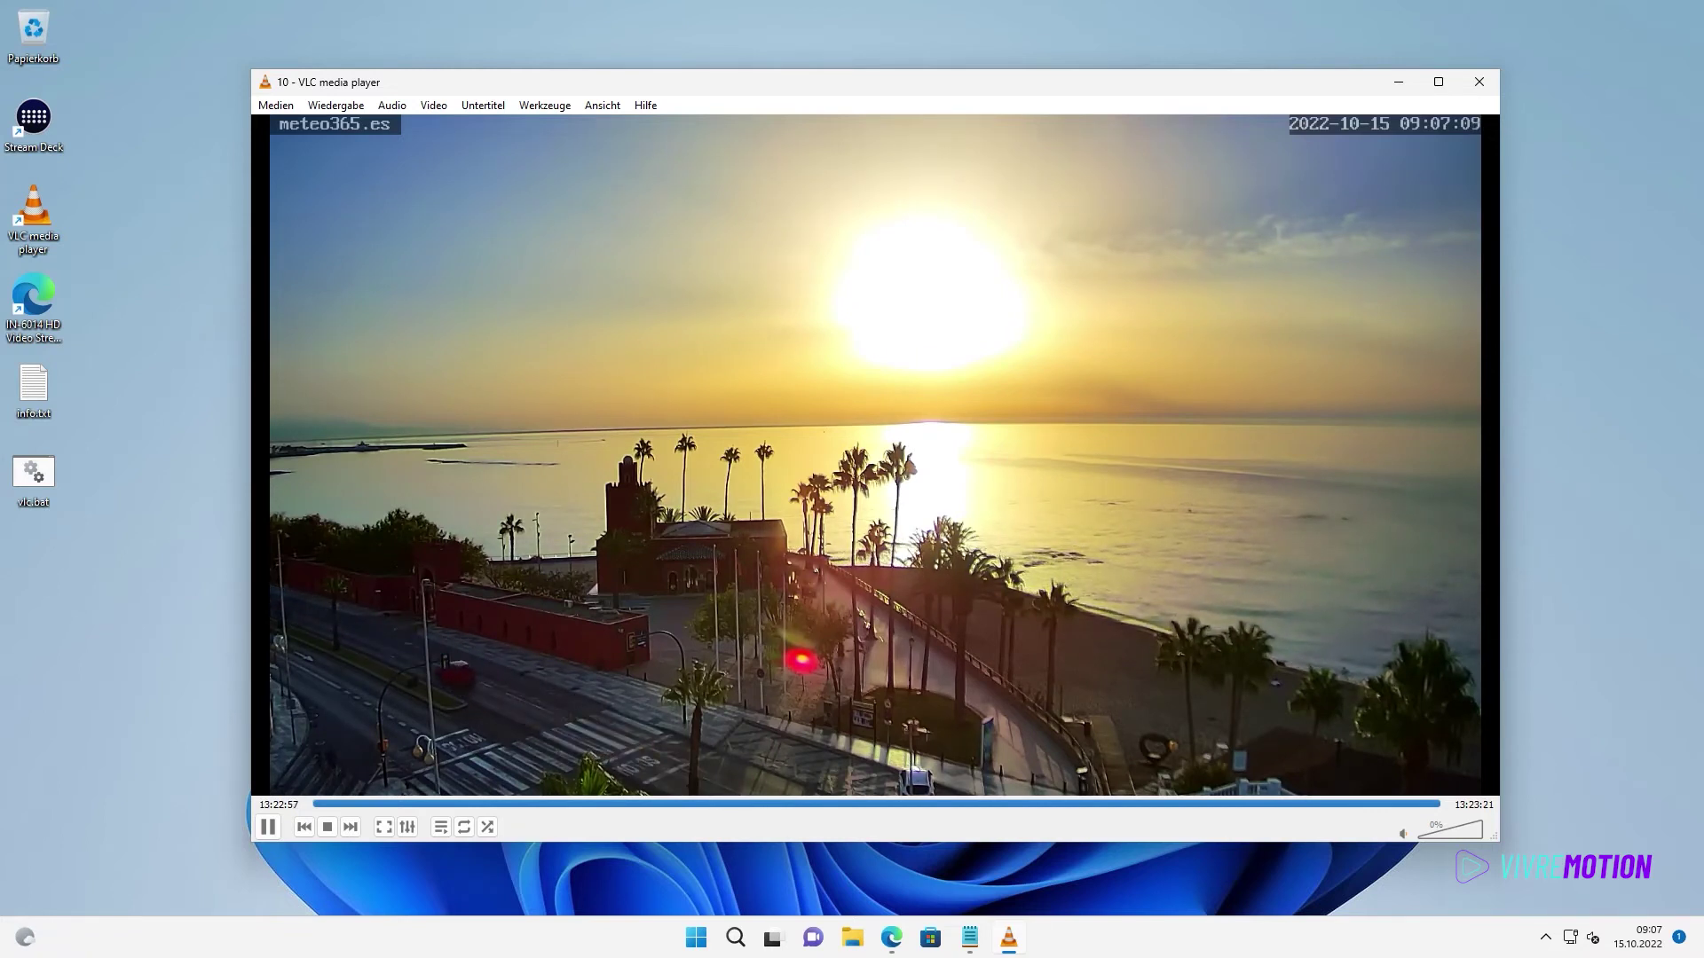
click(1478, 82)
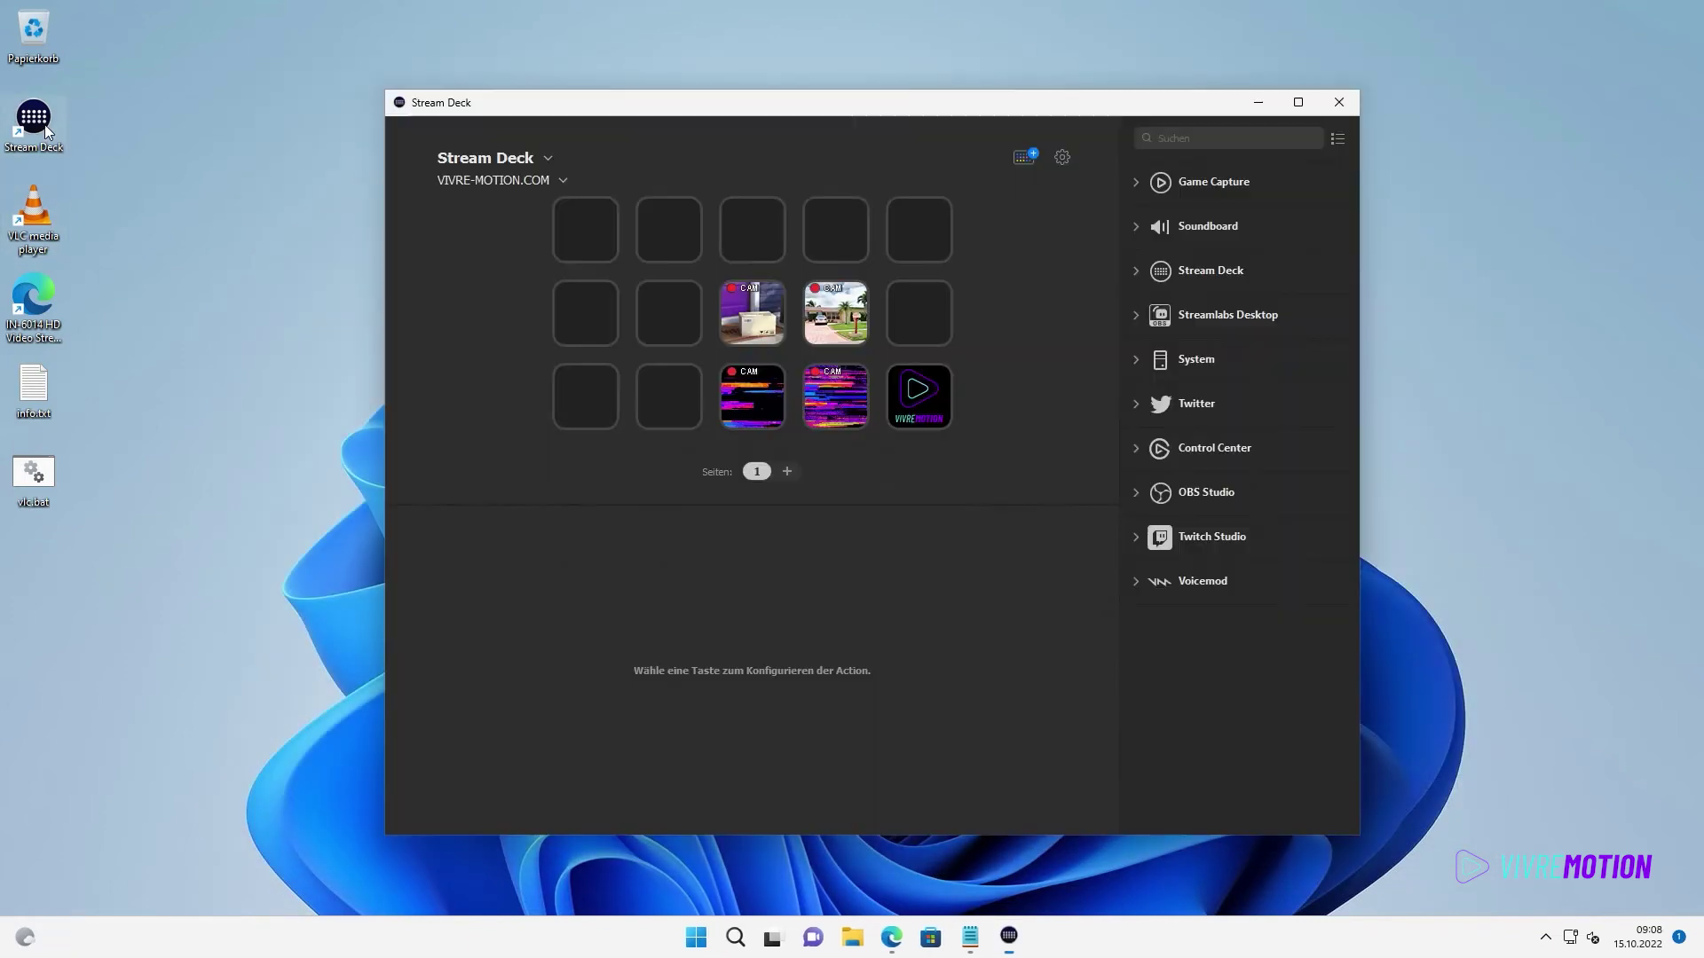
Step: Install Surveillance IP Camera from the Store's Smart Home plugins and close the Store
click(1025, 165)
click(259, 183)
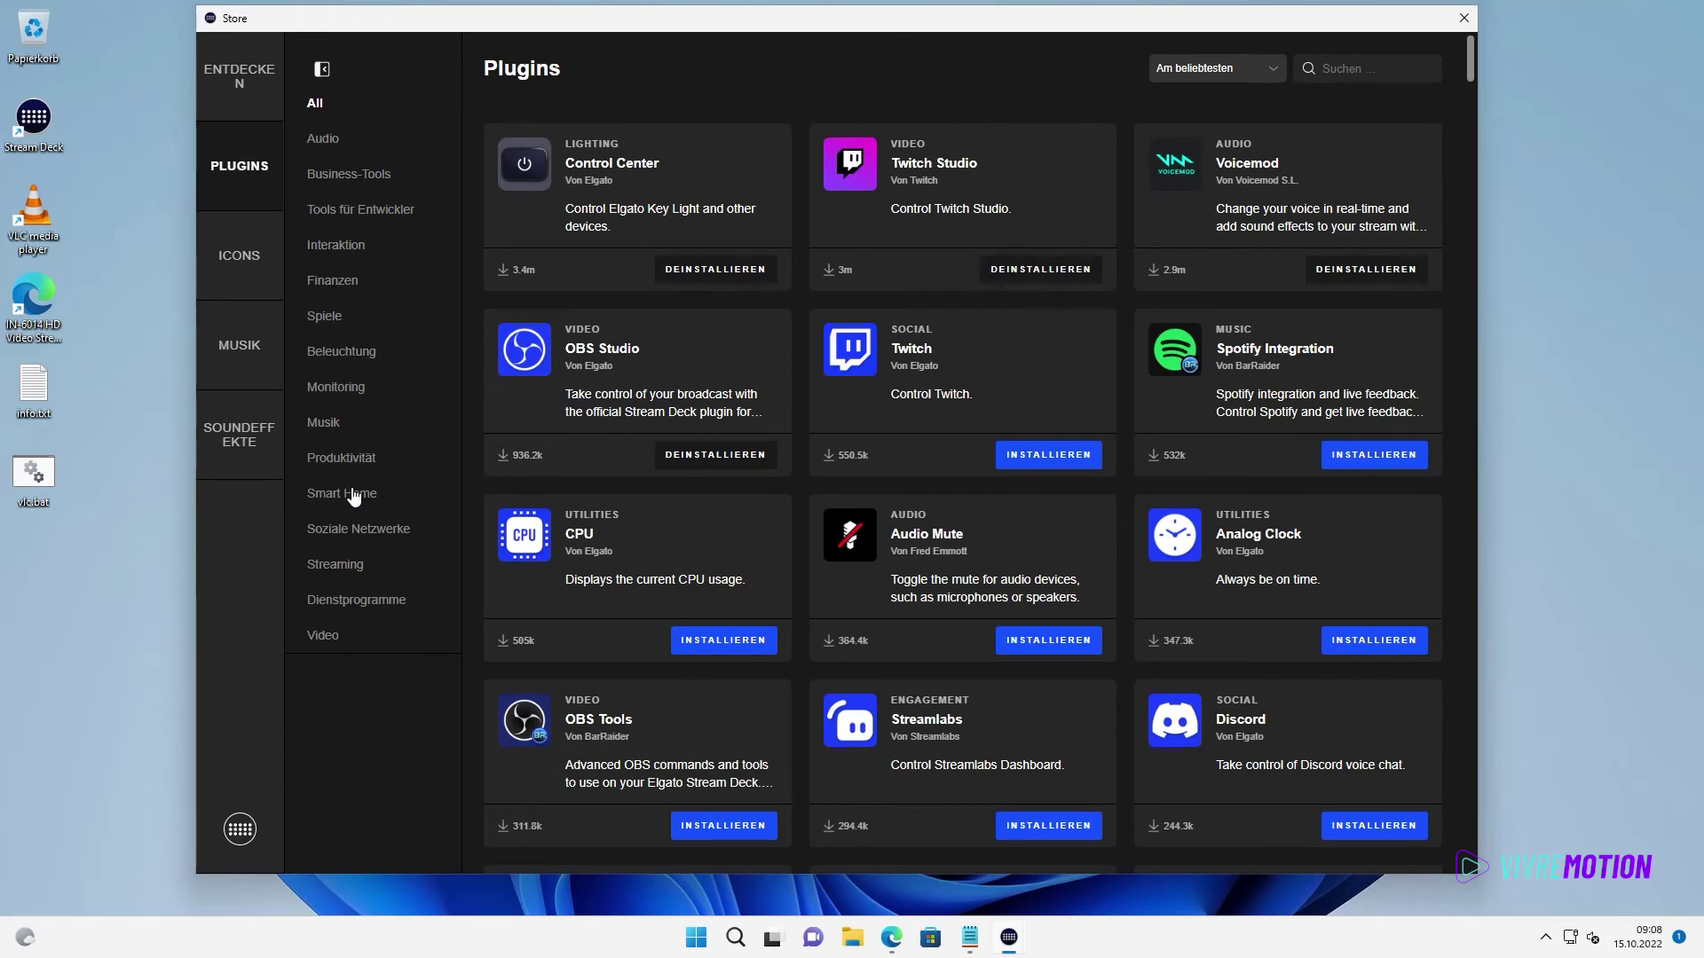
click(354, 497)
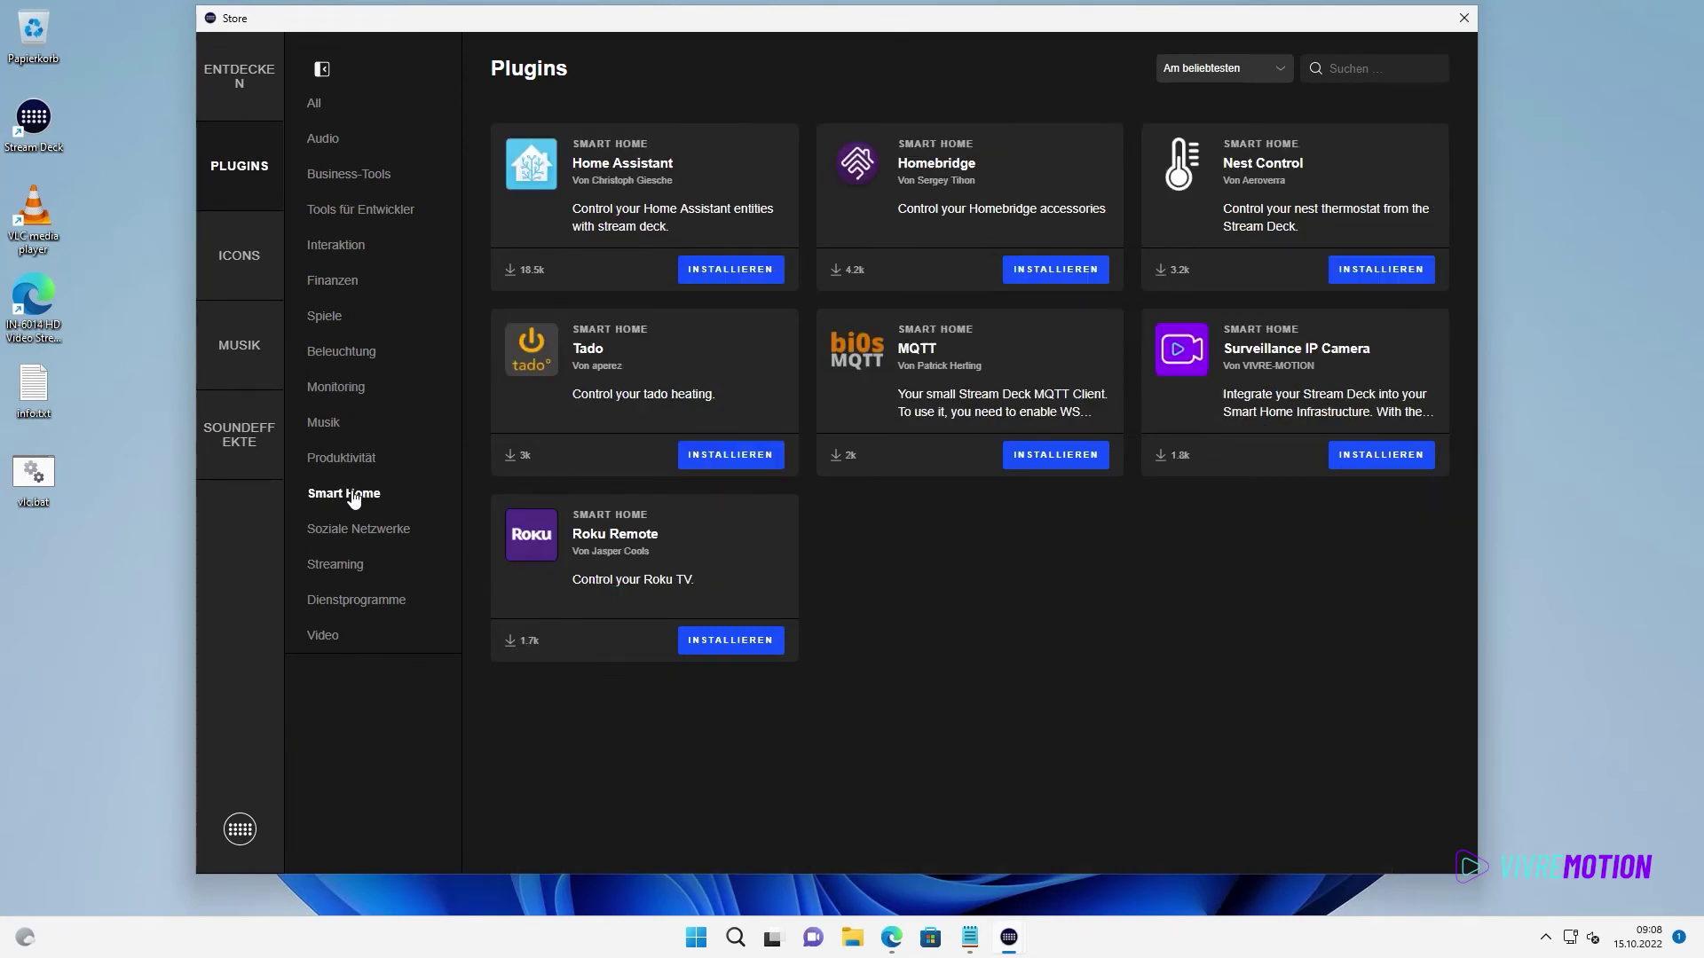
click(1358, 458)
click(930, 500)
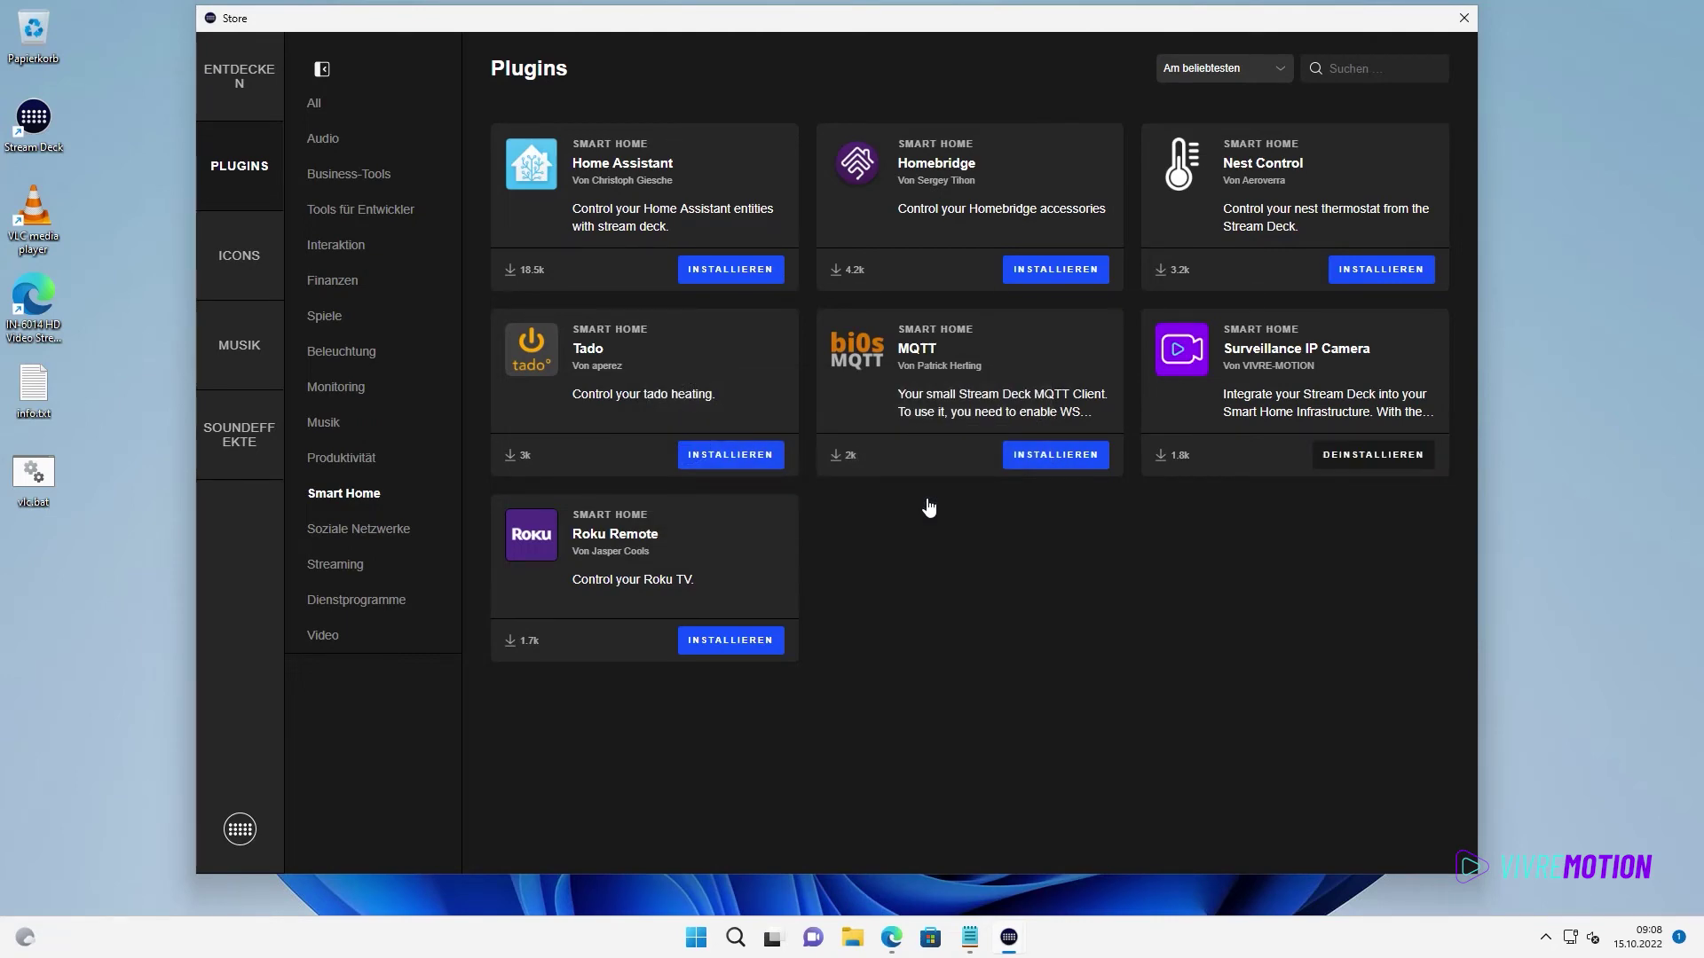
click(1463, 18)
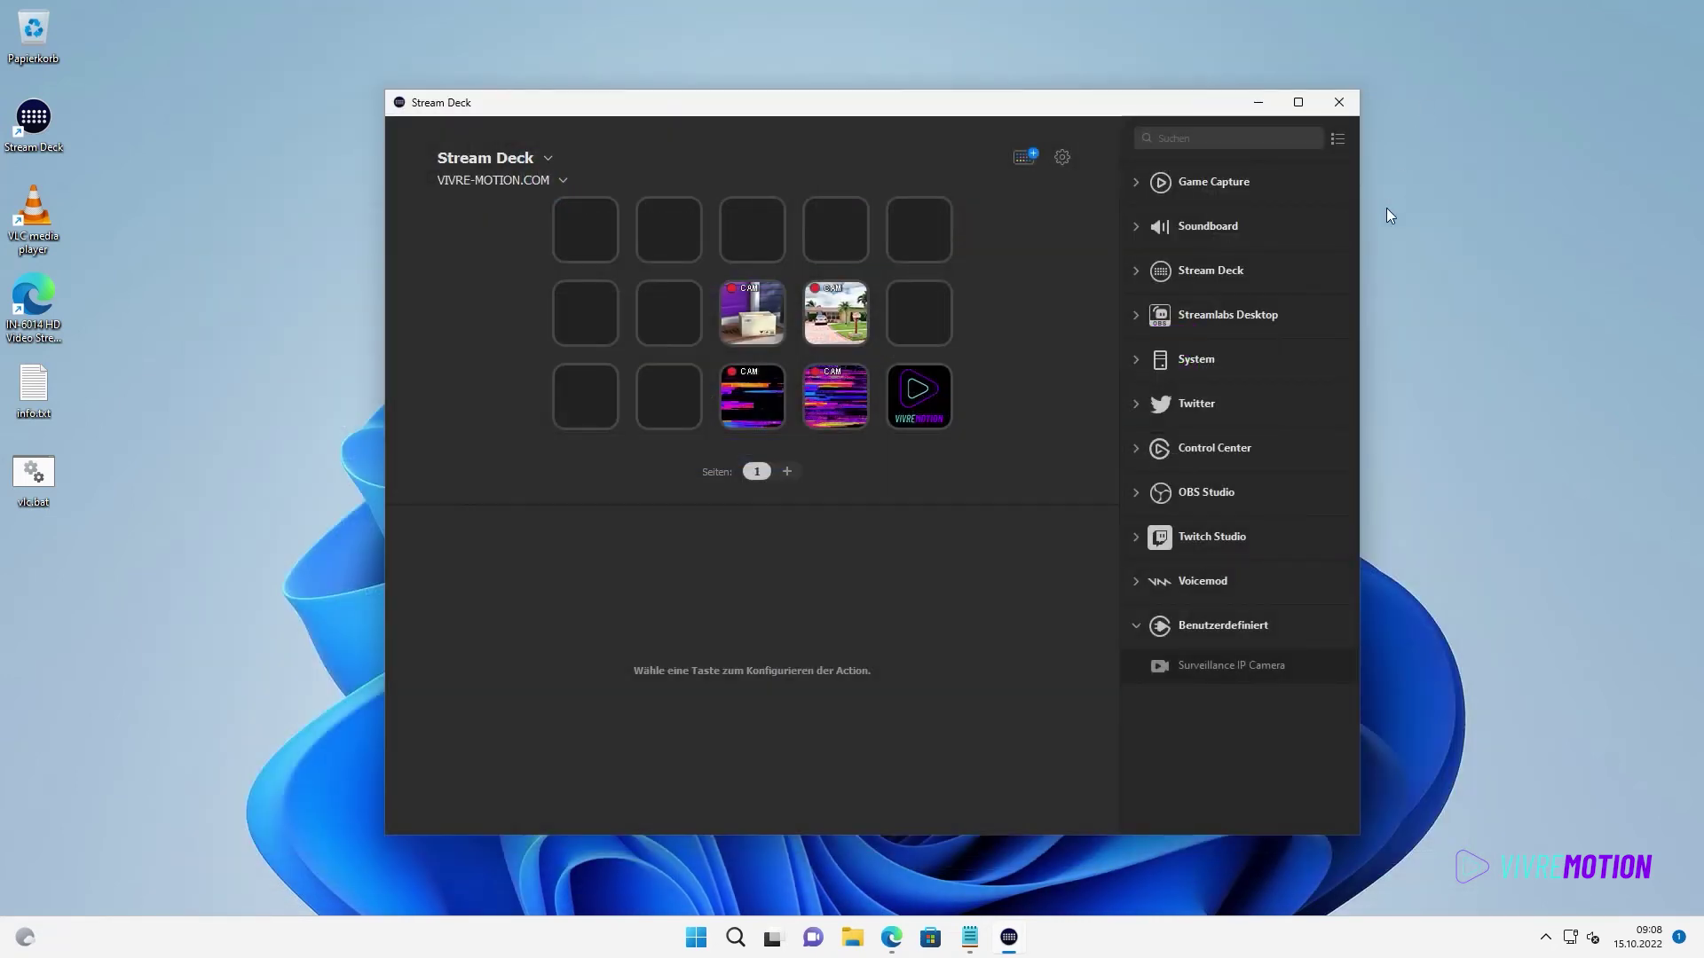
Step: Put a Surveillance IP Camera action with the pasted stream on the second middle-row key, zoomed out fully and shifted left
drag(1161, 671, 661, 302)
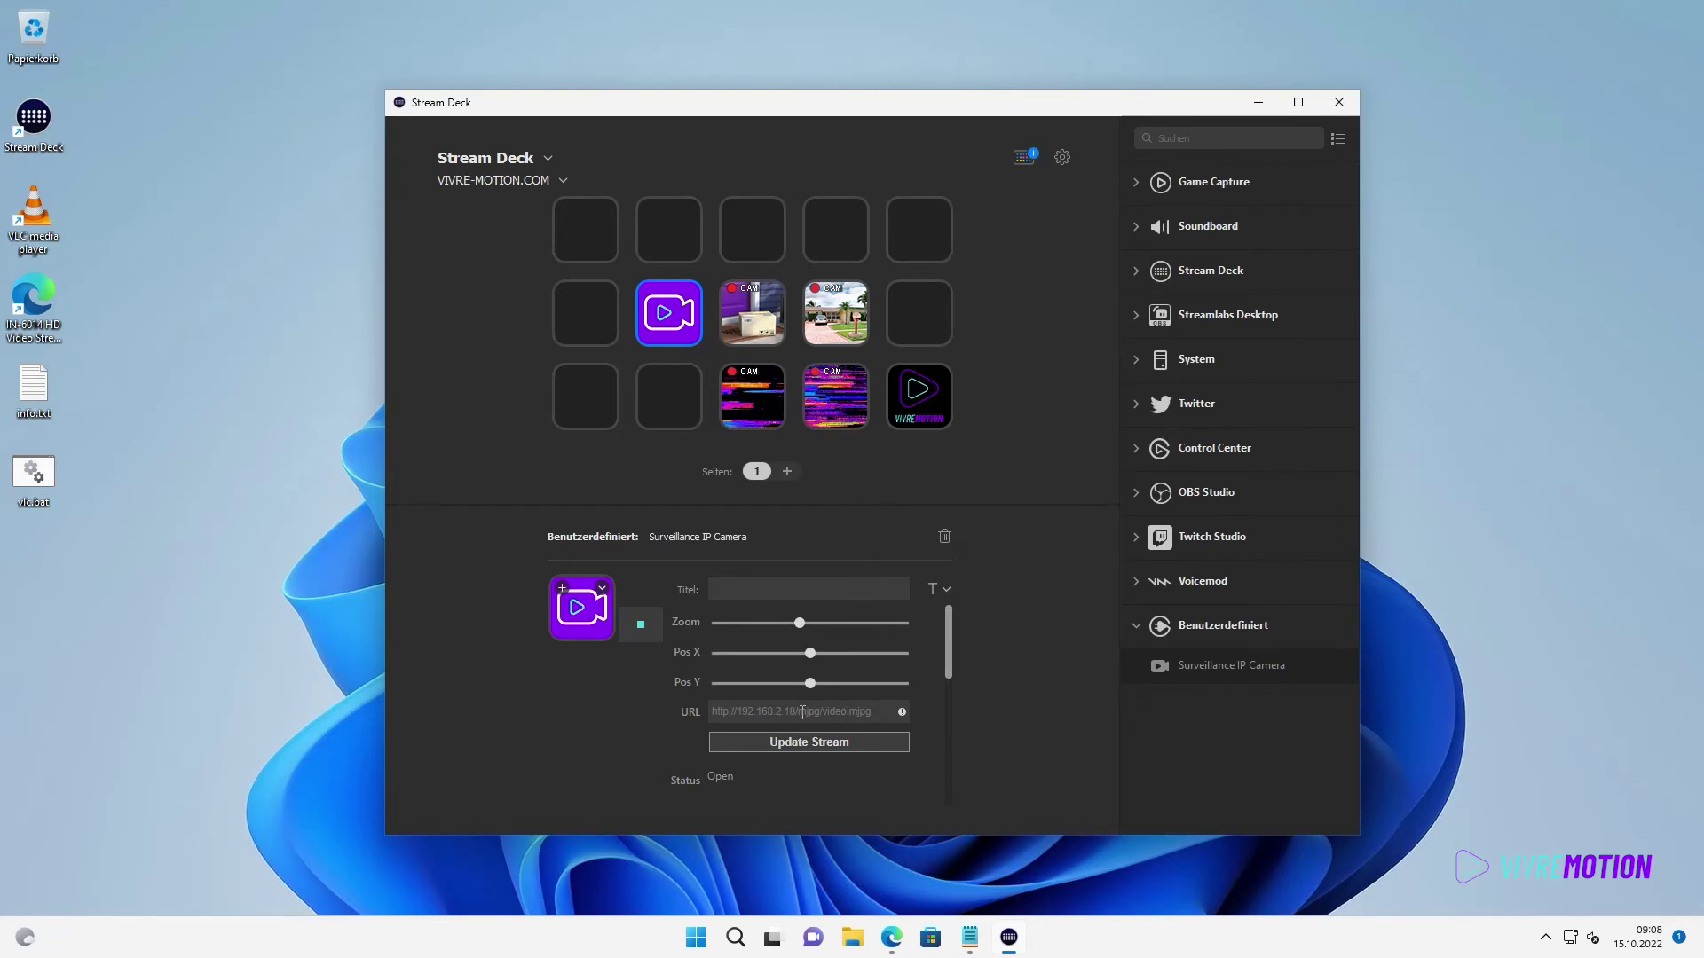
key(ctrl+v)
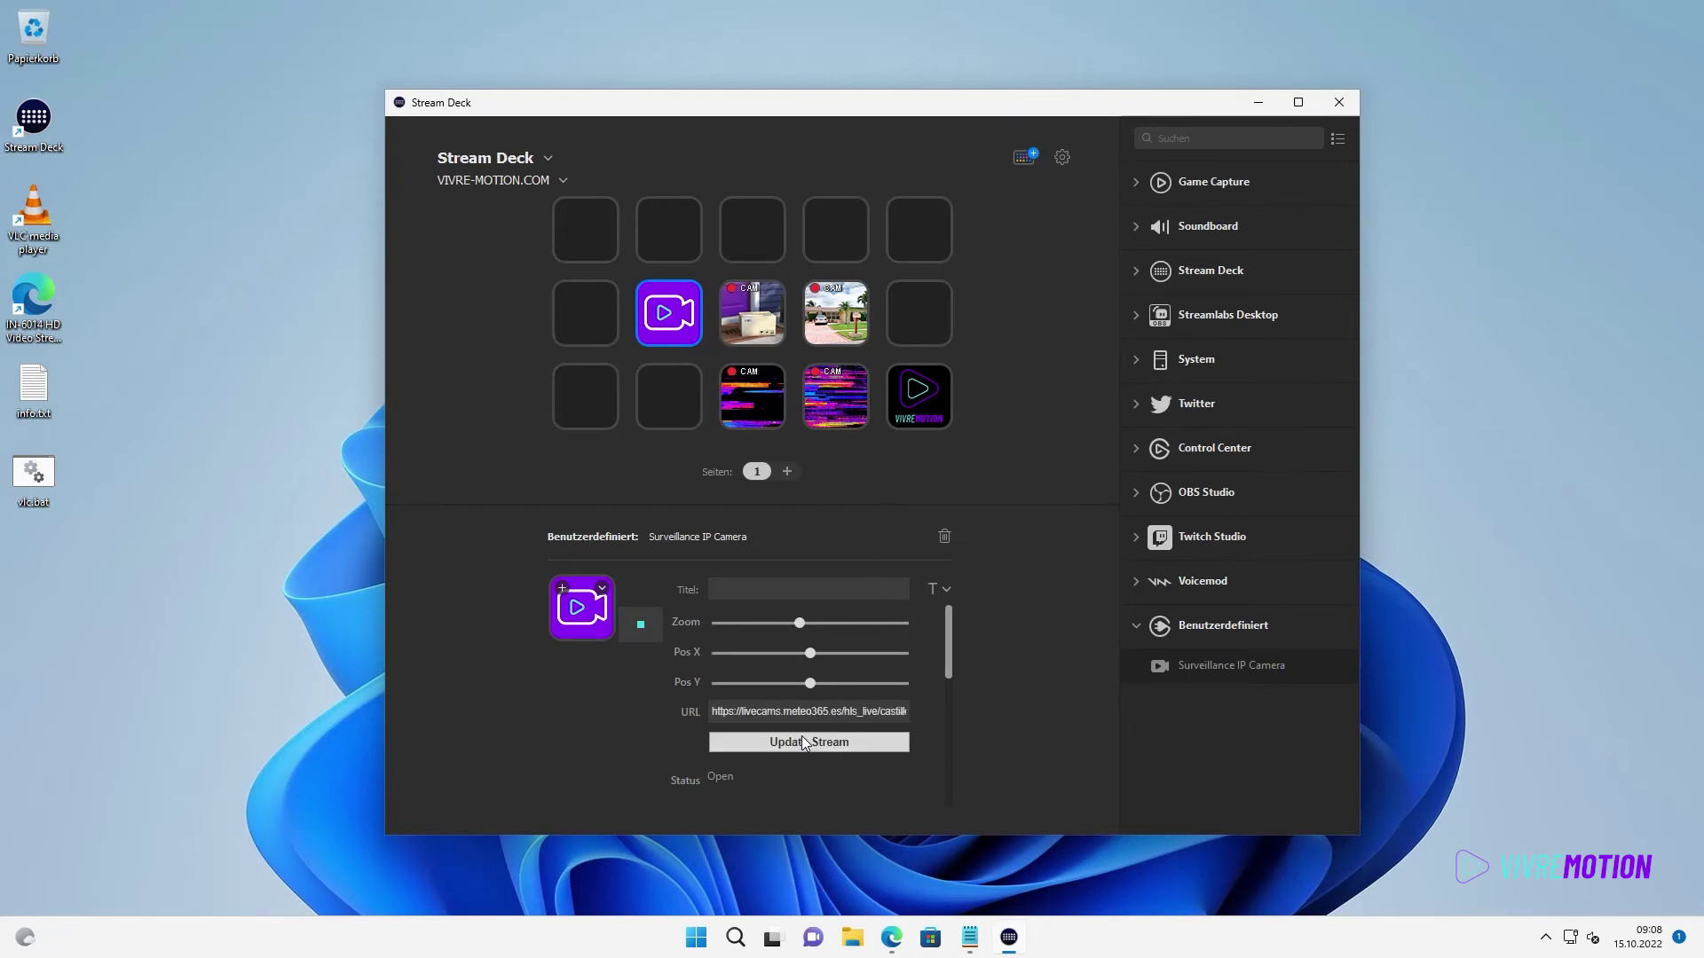
click(803, 738)
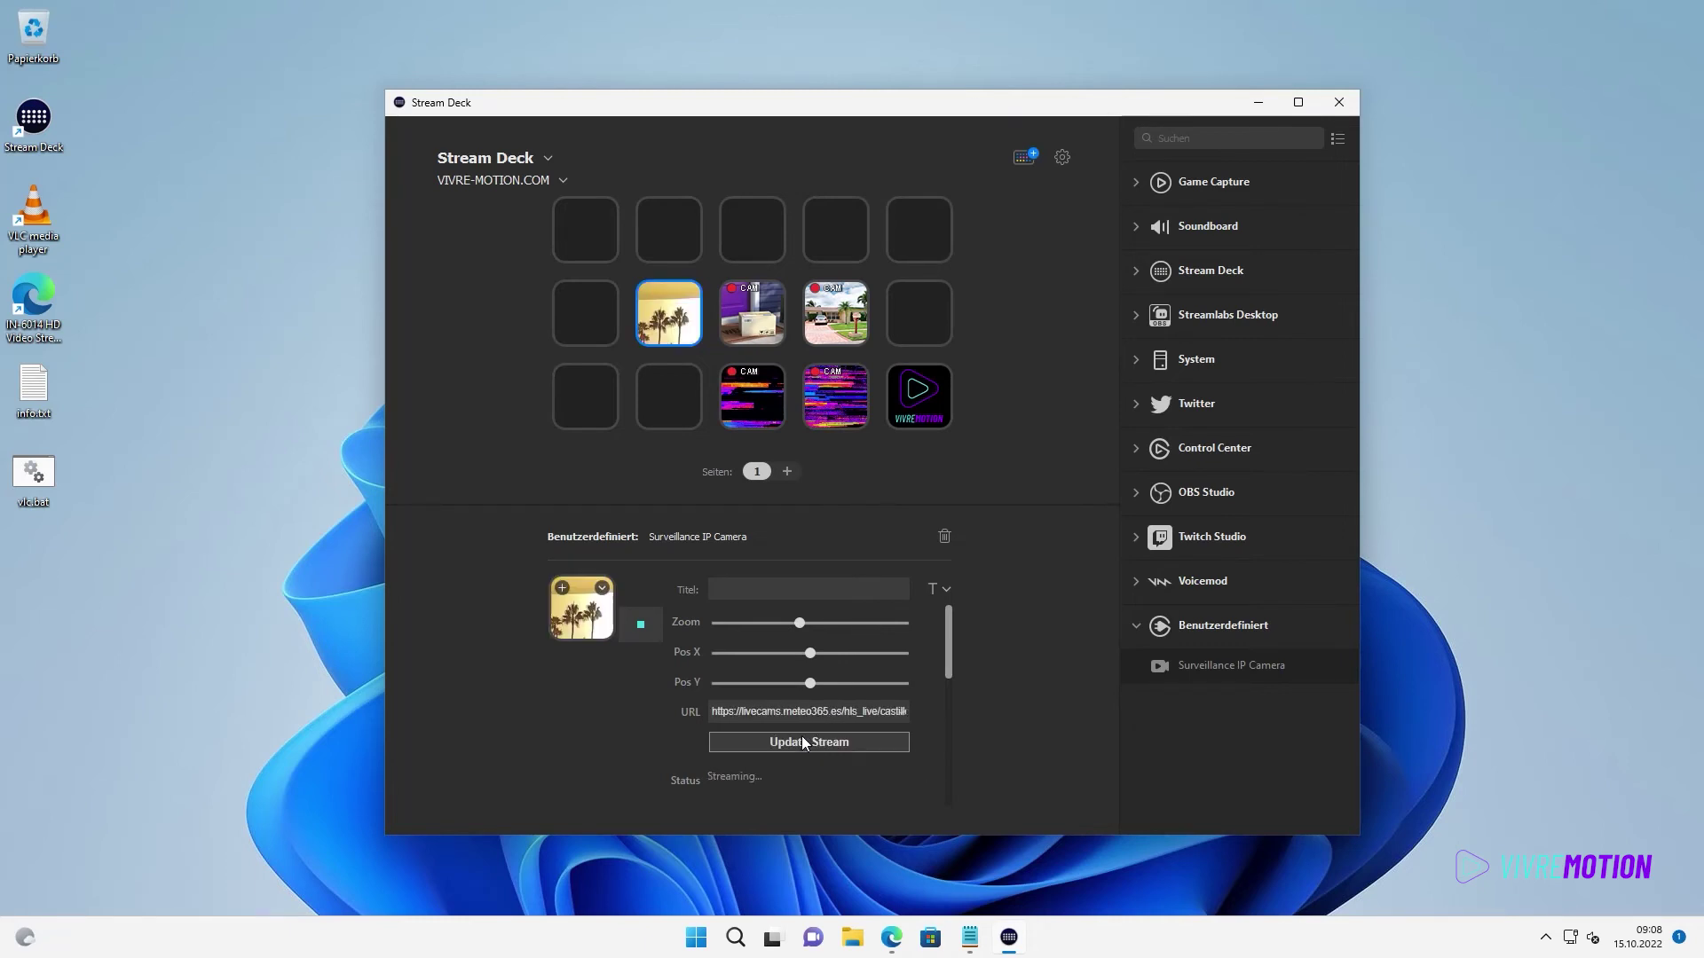
drag(796, 628, 711, 629)
drag(814, 664, 800, 662)
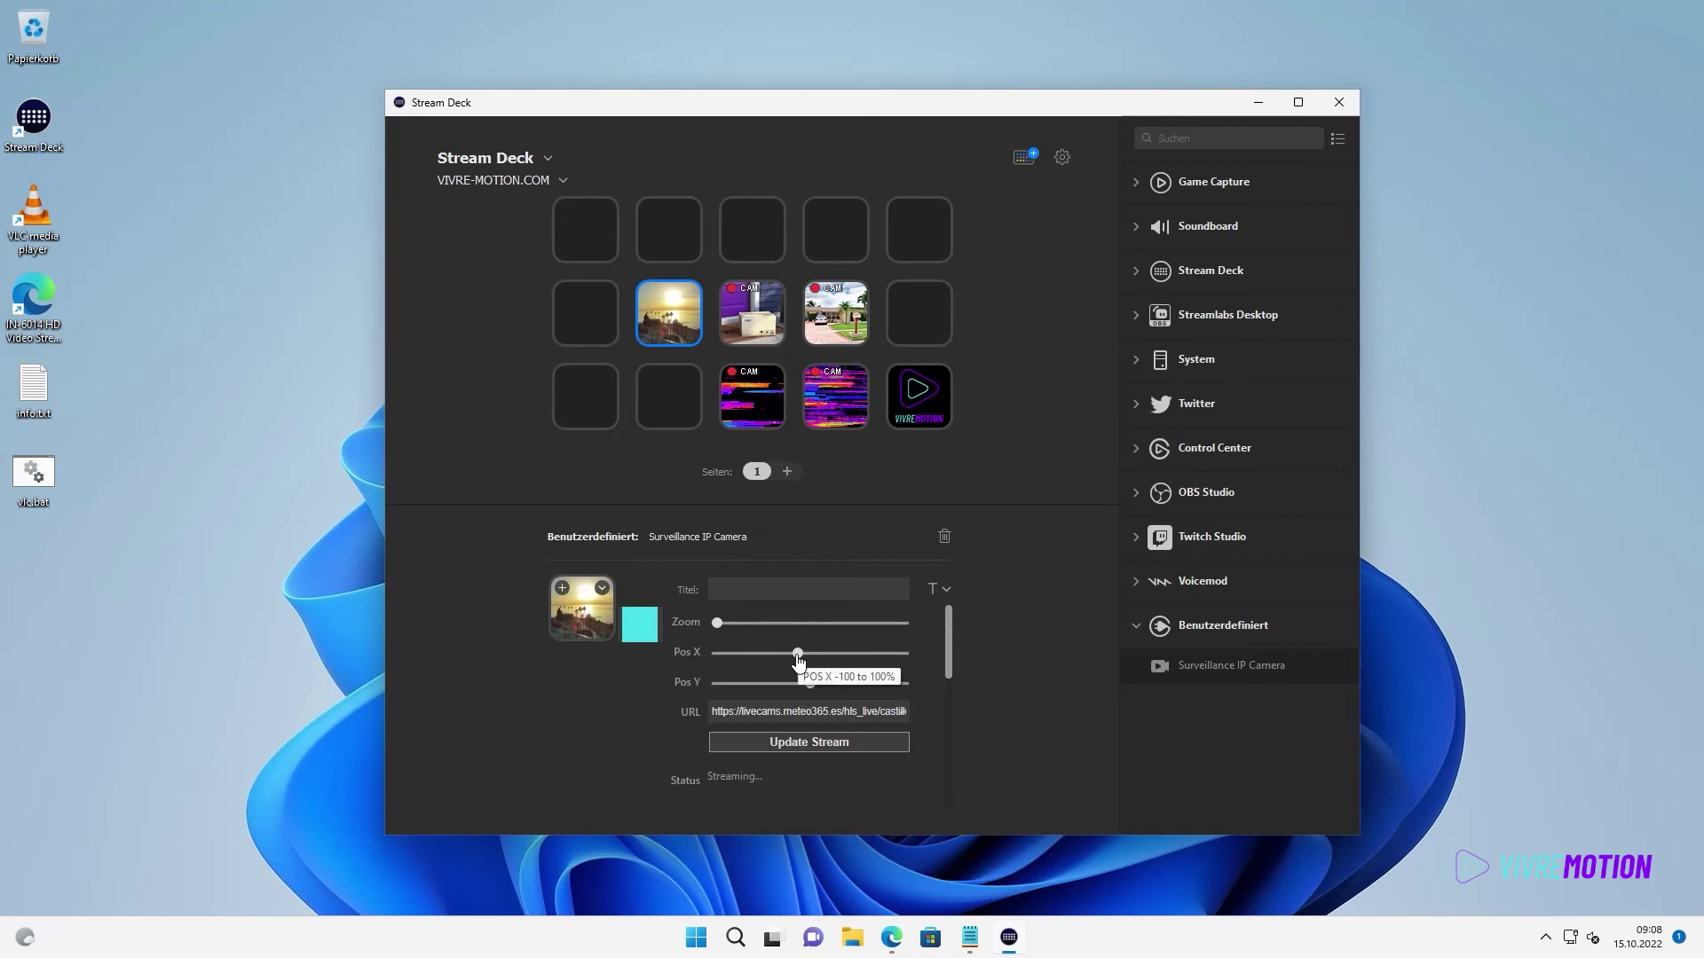
click(656, 376)
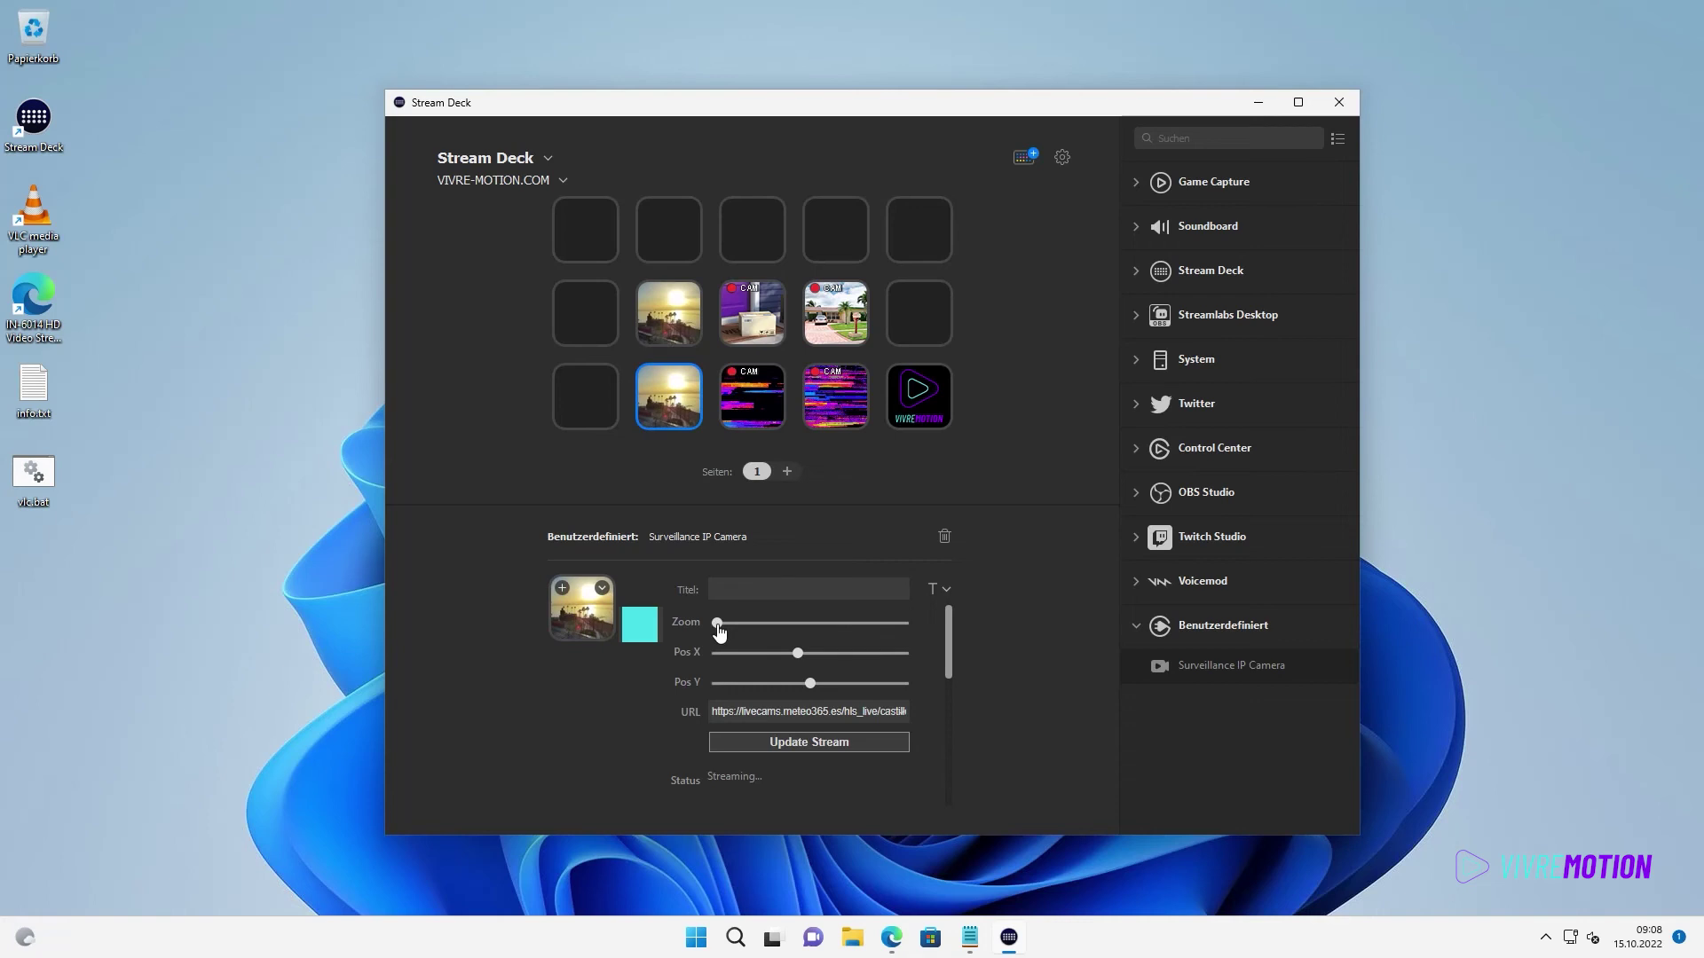
Step: Zoom the bottom-row camera key to about halfway, then scroll down toward the Execute Button Event settings
drag(717, 623, 805, 654)
drag(949, 625, 934, 685)
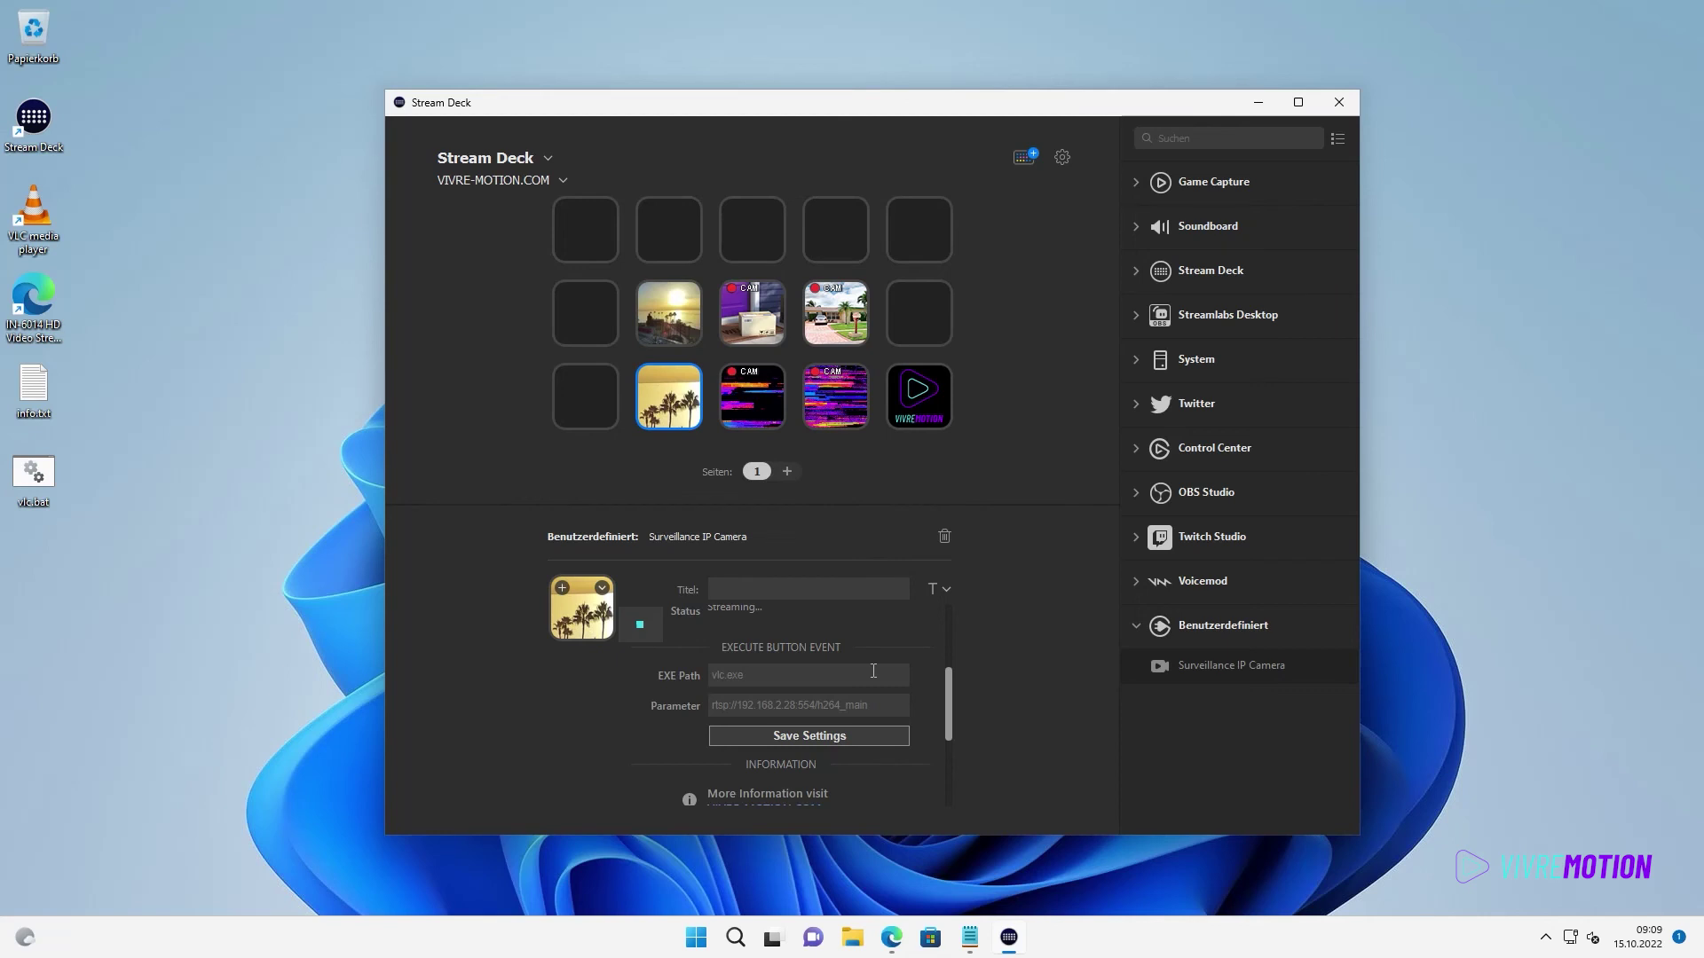
Step: Paste the castillo stream URL as the launch parameter and set the EXE path to vlc.exe
click(779, 706)
key(ctrl+v)
click(772, 675)
text(vlc.exe)
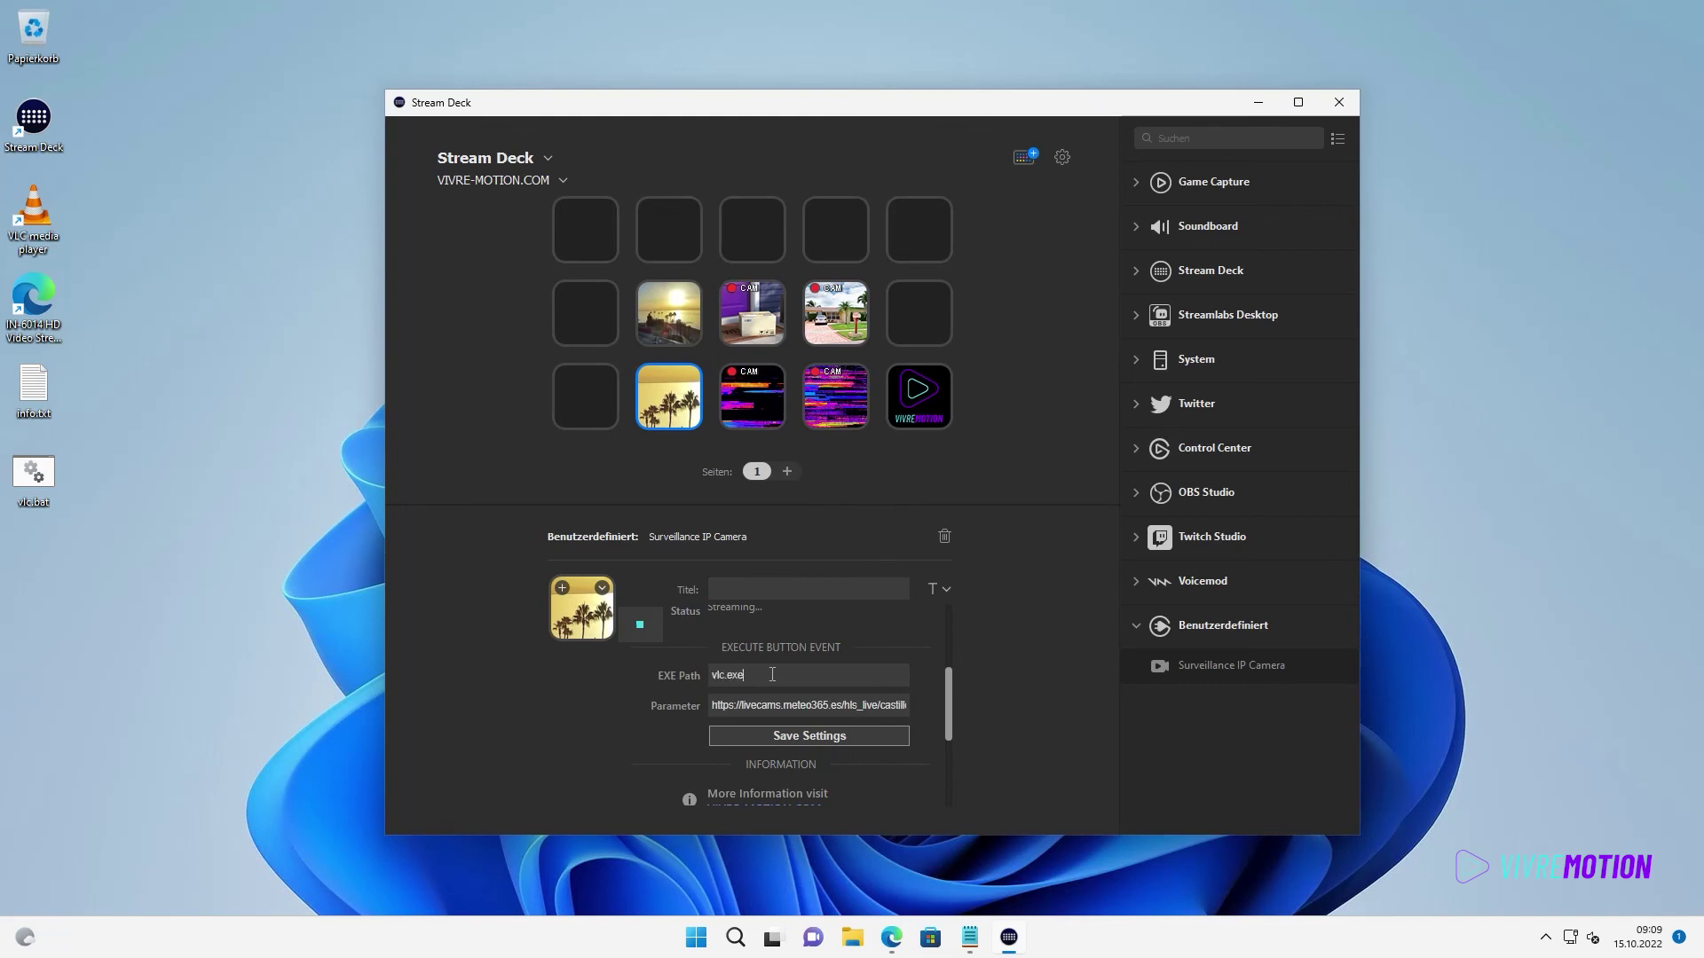